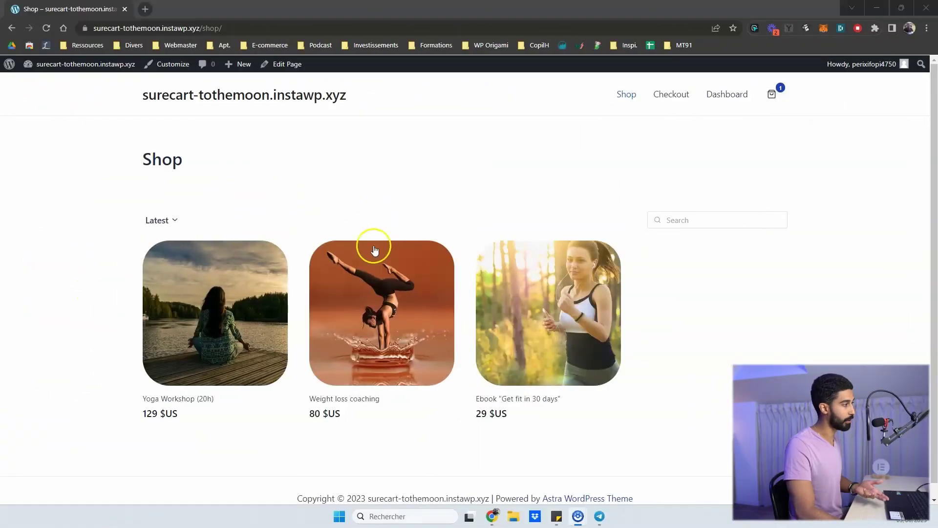
Step: Browse the Shop listing: Yoga Workshop (129 $US), Weight loss coaching (80 $US) and the ebook (29 $US)
scroll(377, 288, "down", 1)
left_click(396, 294)
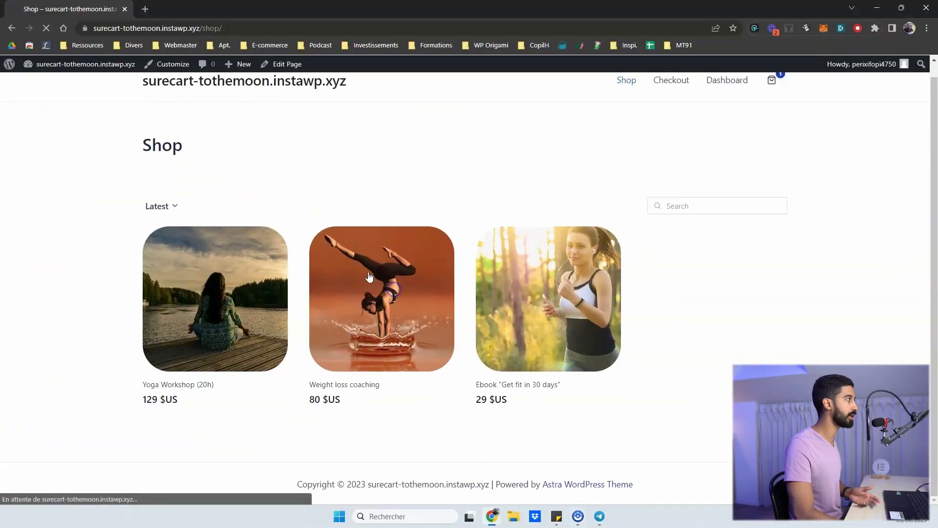
scroll(474, 197, "down", 1)
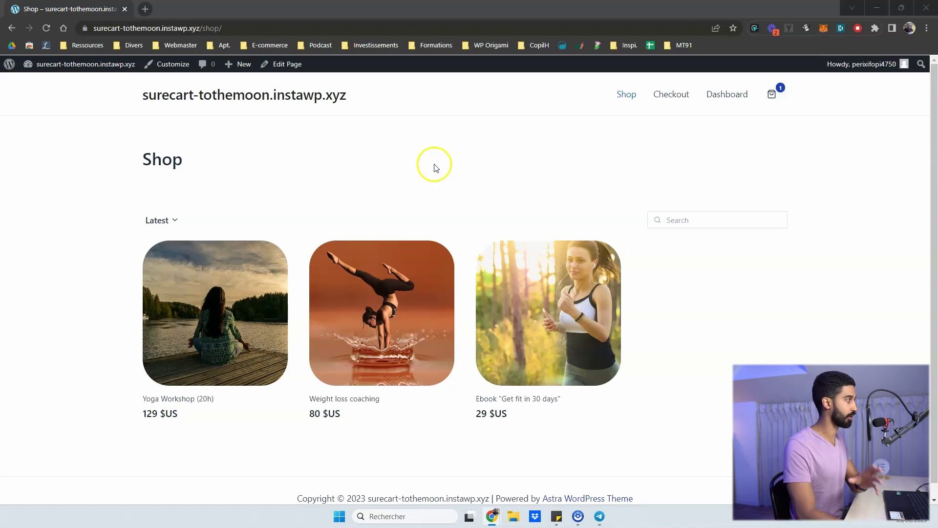
scroll(548, 423, "down", 1)
scroll(450, 217, "up", 1)
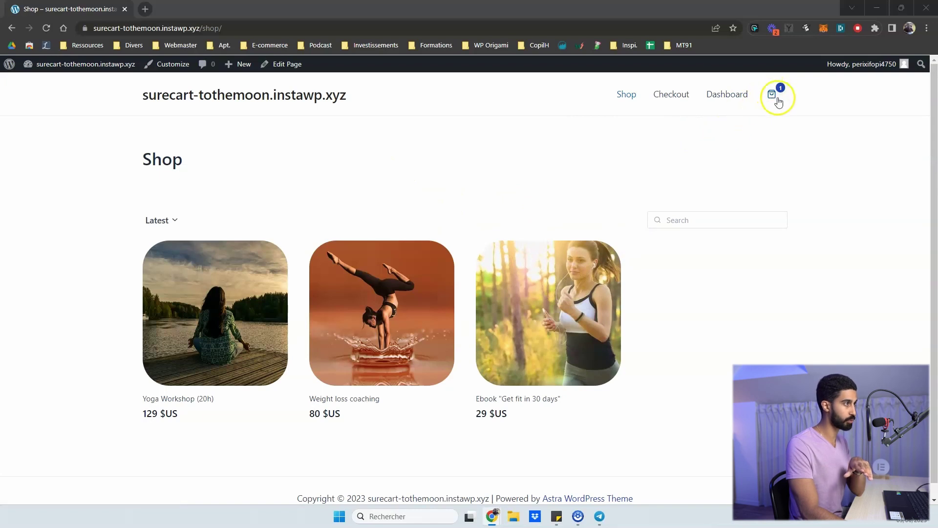
left_click(732, 133)
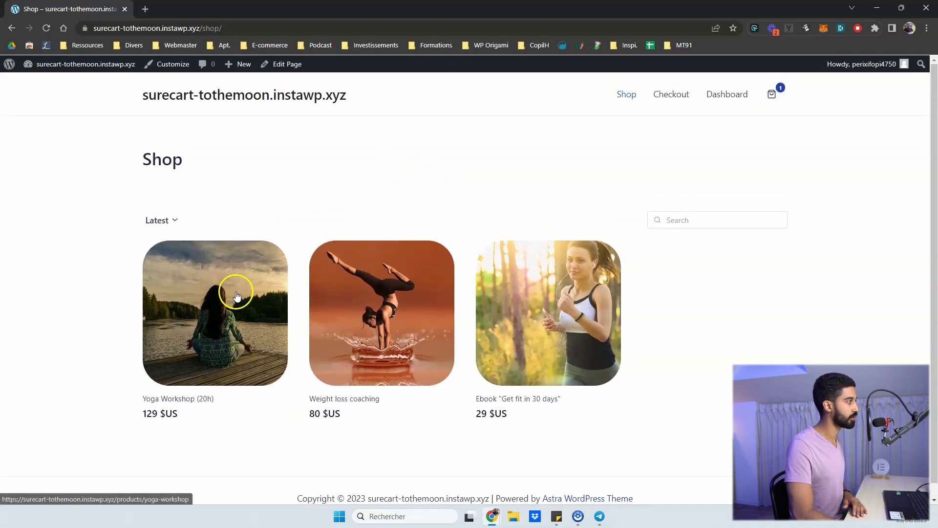
left_click(212, 314)
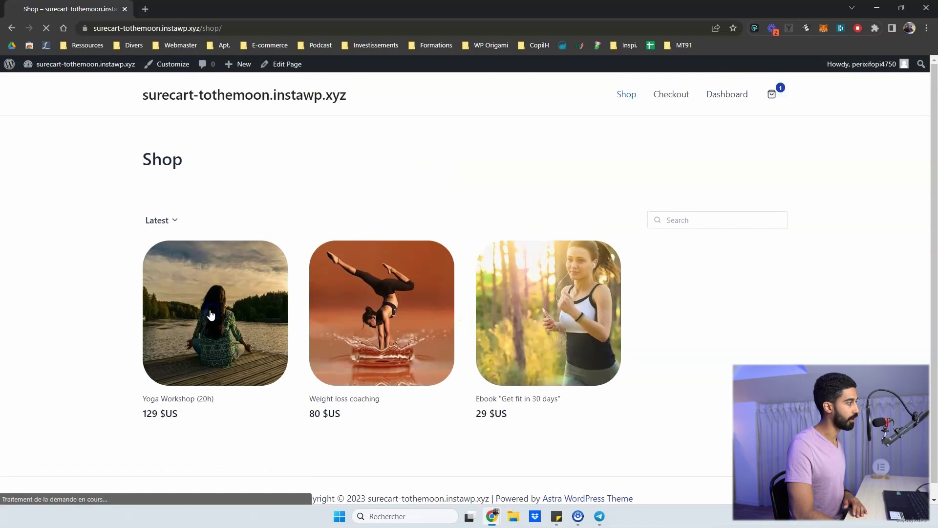
scroll(479, 206, "down", 1)
scroll(363, 144, "up", 1)
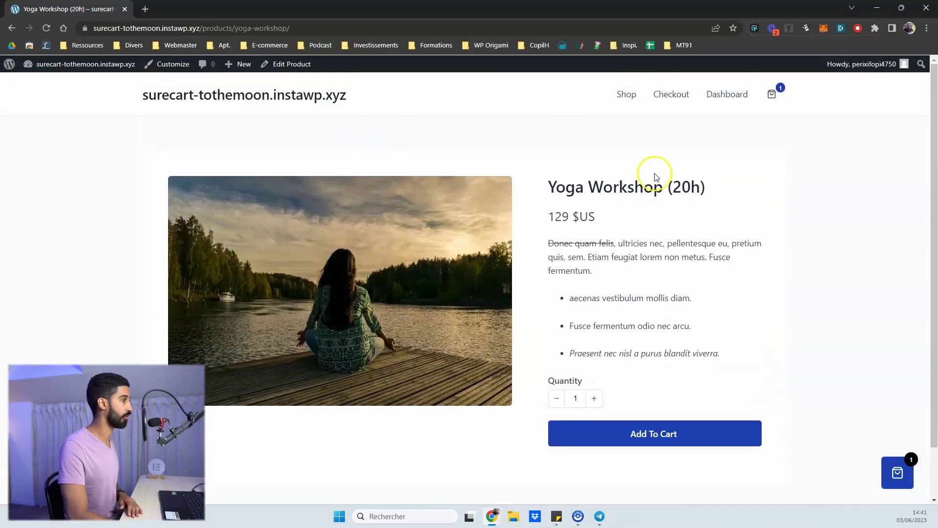
scroll(681, 404, "down", 1)
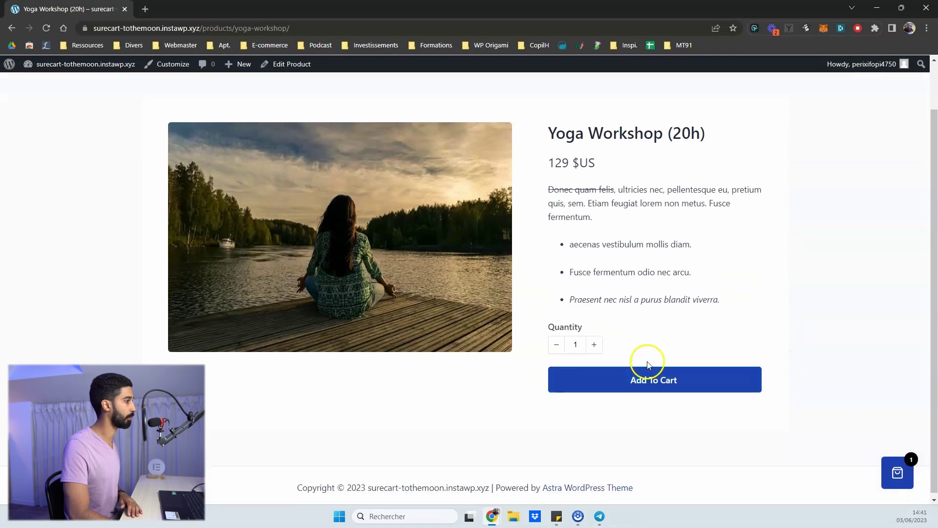
scroll(611, 338, "up", 1)
left_click_drag(575, 242, 622, 353)
left_click(622, 352)
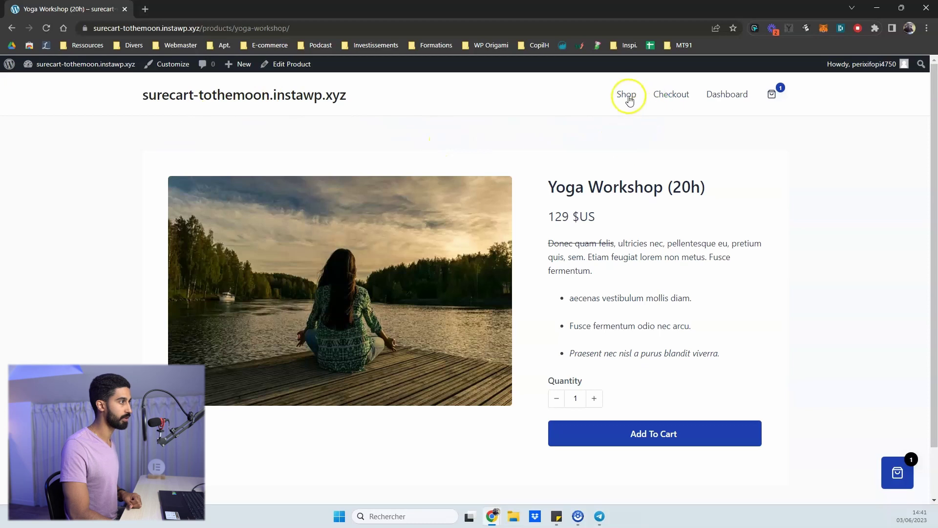
Step: Open Weight loss coaching from Shop, scroll through its page, then go back to the Shop listing
left_click(633, 96)
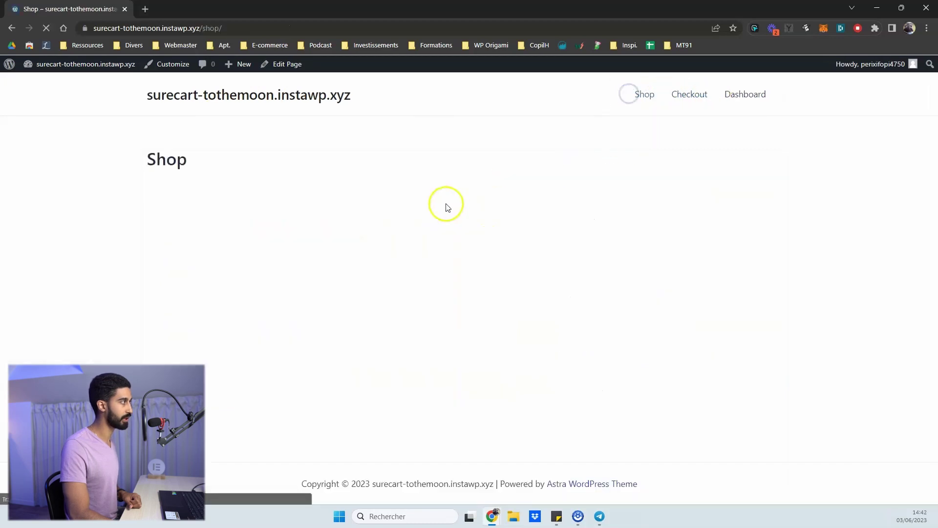
left_click(402, 275)
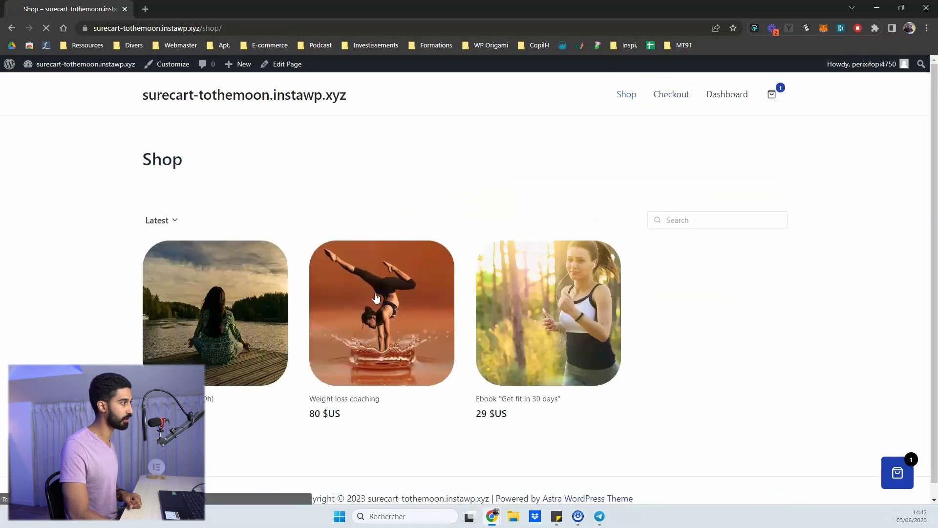
scroll(593, 310, "down", 1)
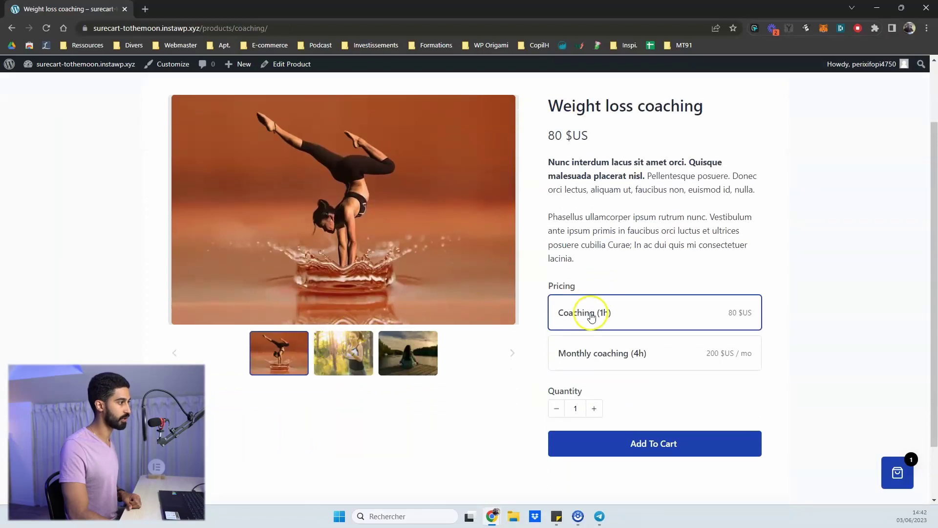
scroll(342, 340, "up", 1)
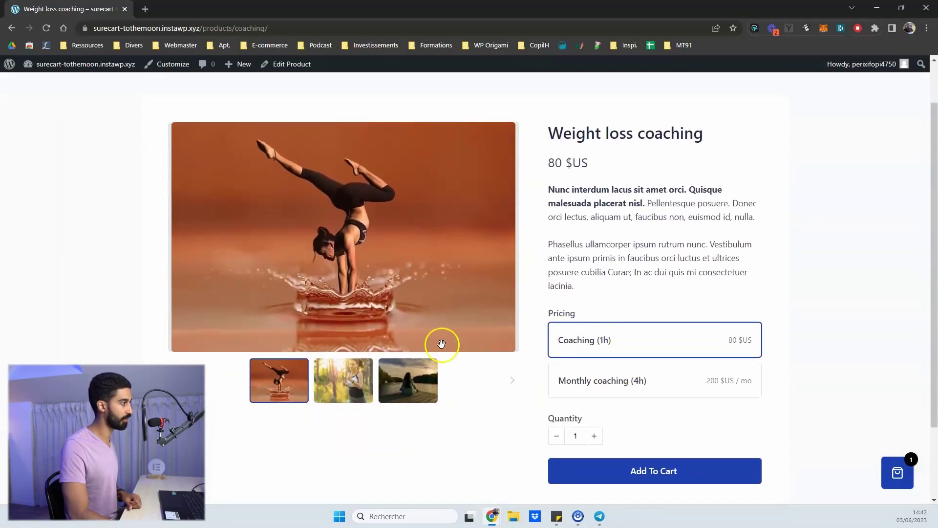
scroll(356, 341, "down", 2)
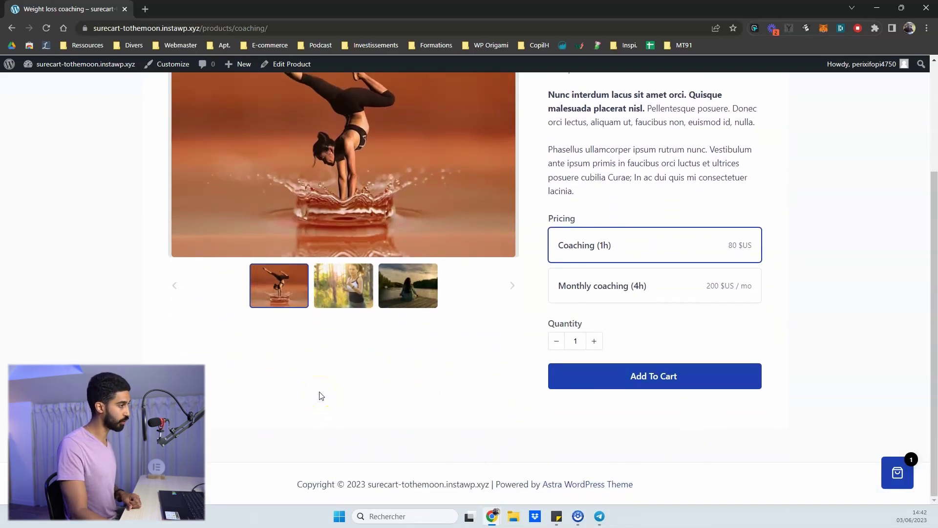
scroll(325, 383, "up", 1)
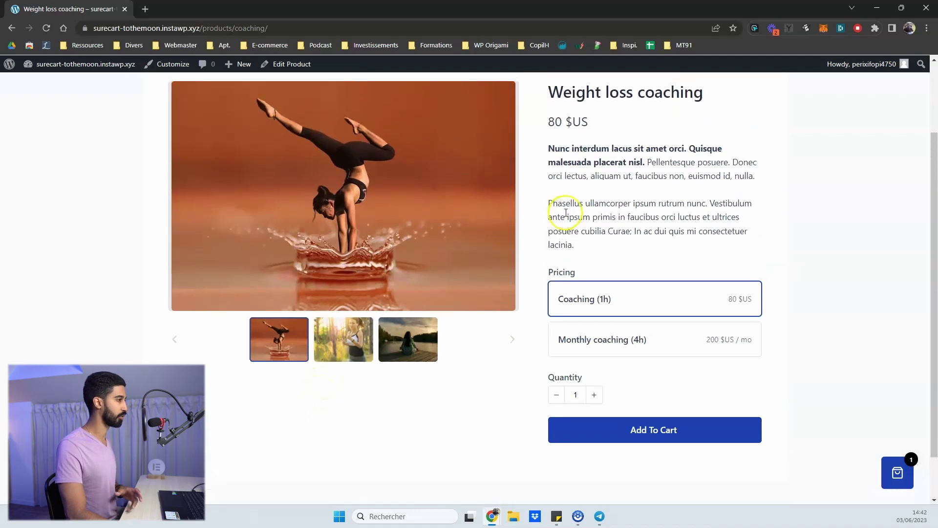
scroll(564, 212, "up", 1)
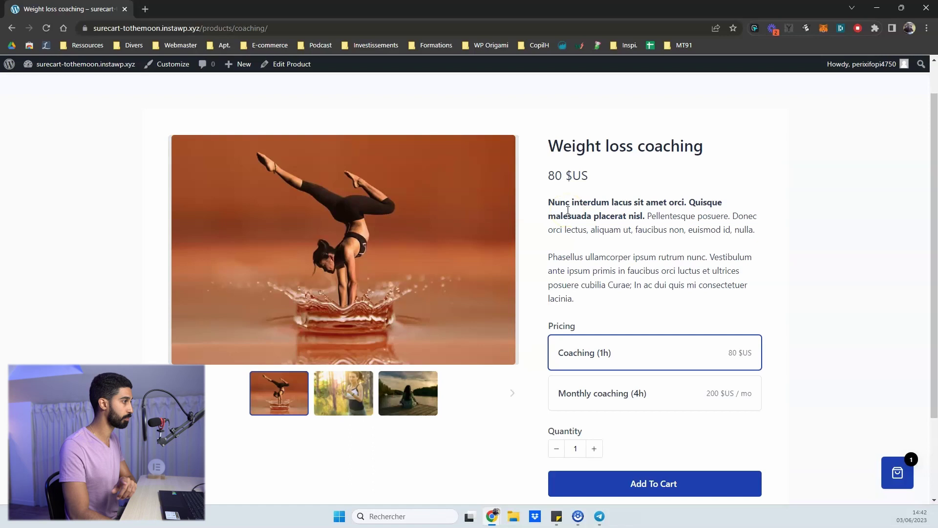
scroll(566, 211, "up", 1)
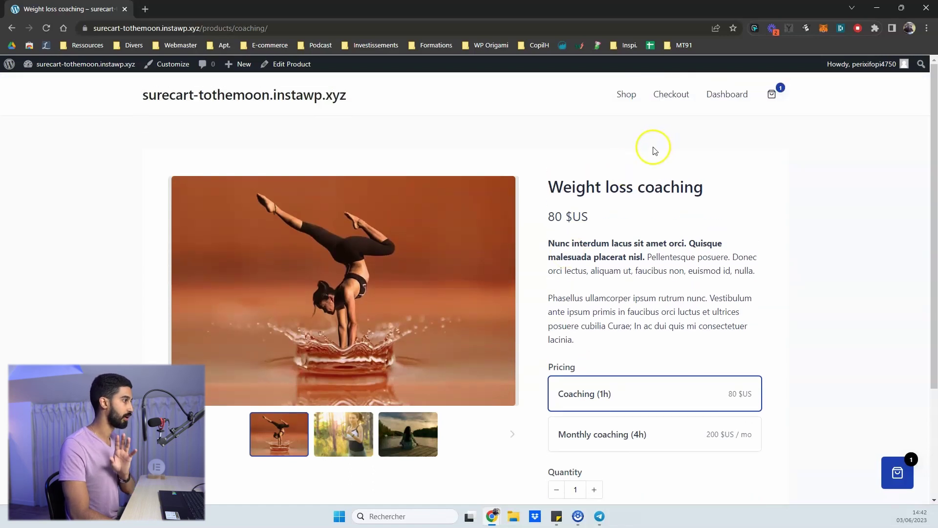
scroll(645, 147, "down", 2)
key("alt+Left")
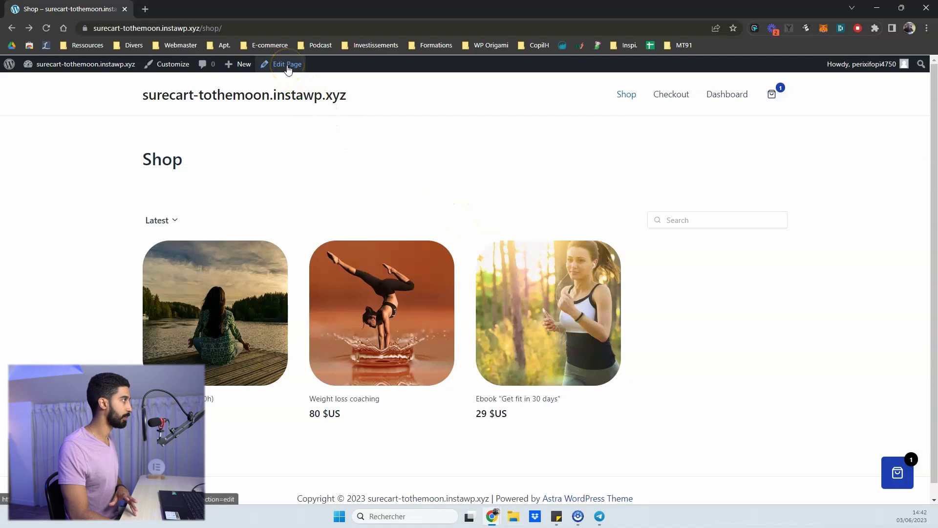
Step: In a new dashboard tab, open the Shop page for editing from Pages > All Pages
middle_click(103, 64)
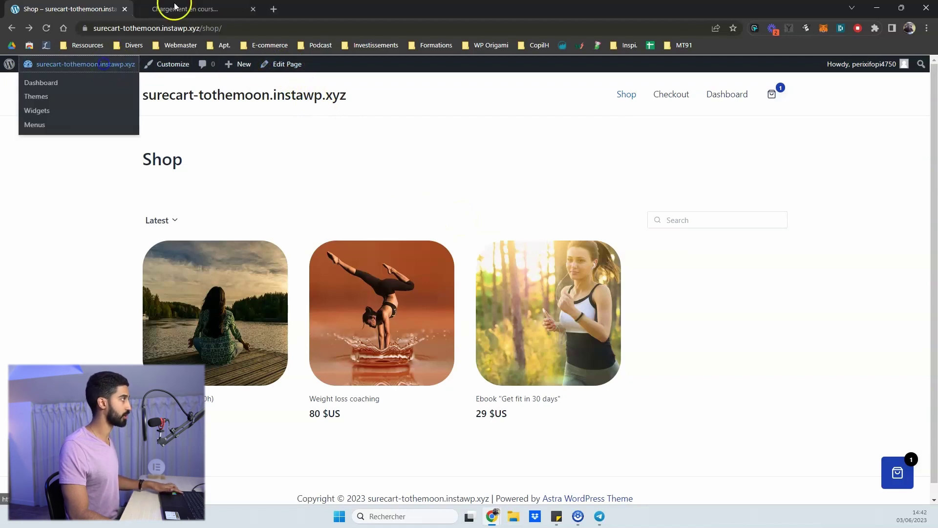
left_click_drag(175, 6, 64, 7)
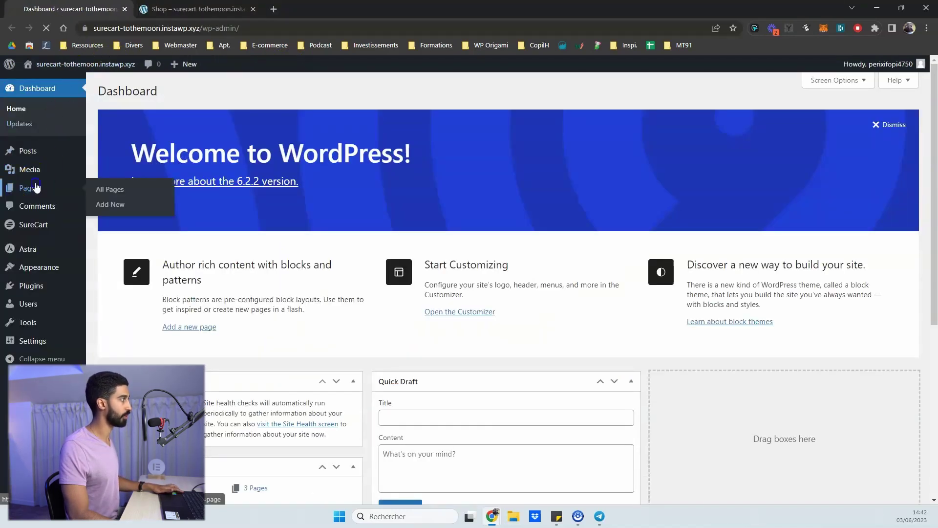
left_click(36, 187)
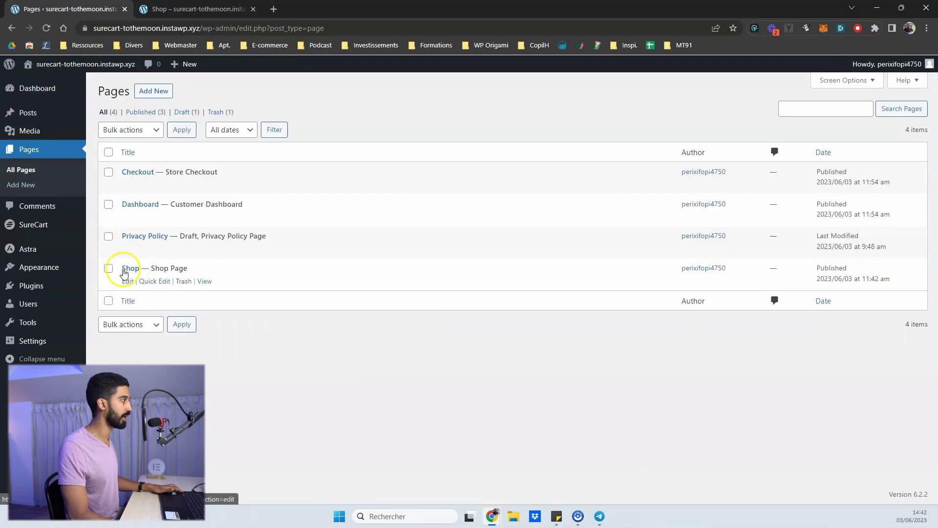
left_click(129, 282)
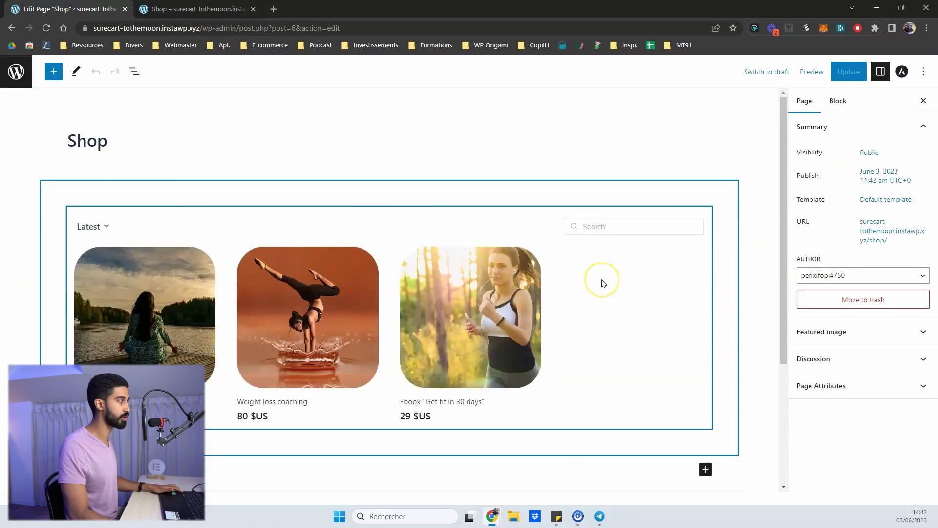
Step: Switch off the Sort option in the Shop page's Product List block settings
left_click(604, 283)
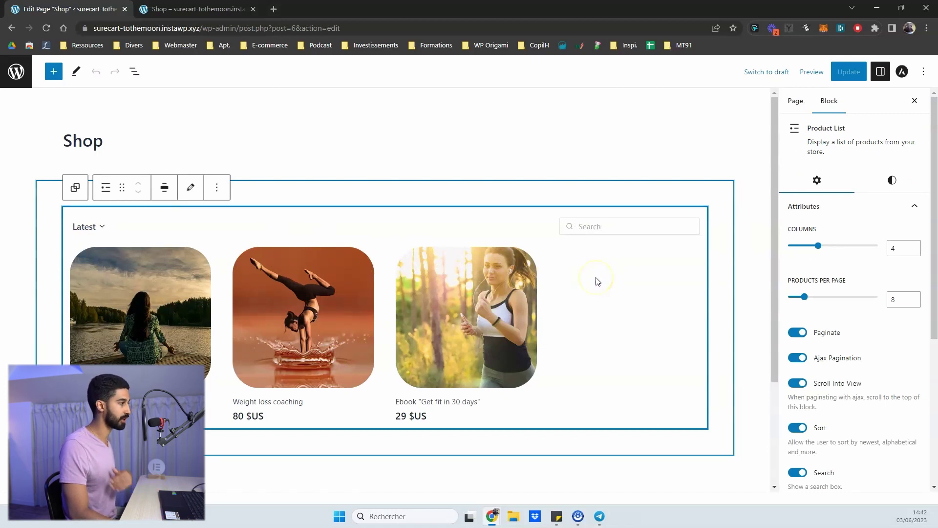
scroll(538, 283, "down", 1)
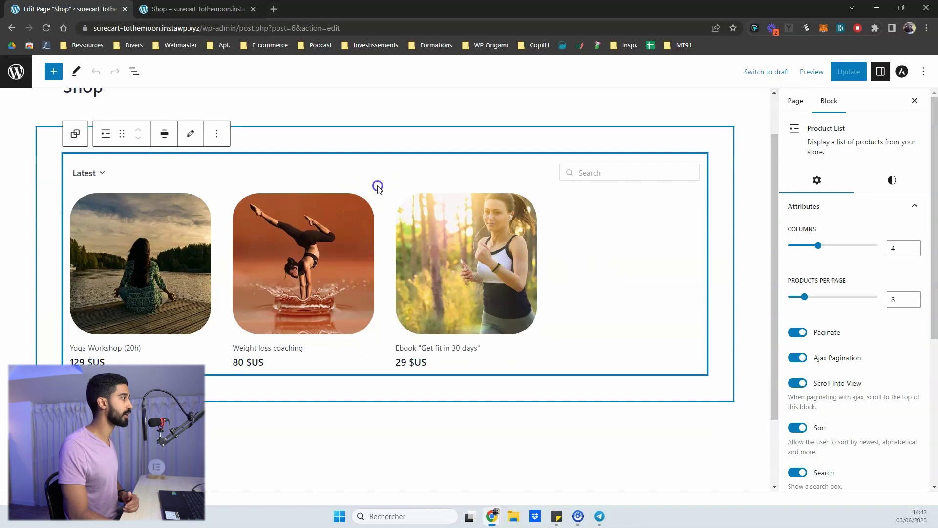
scroll(838, 278, "down", 2)
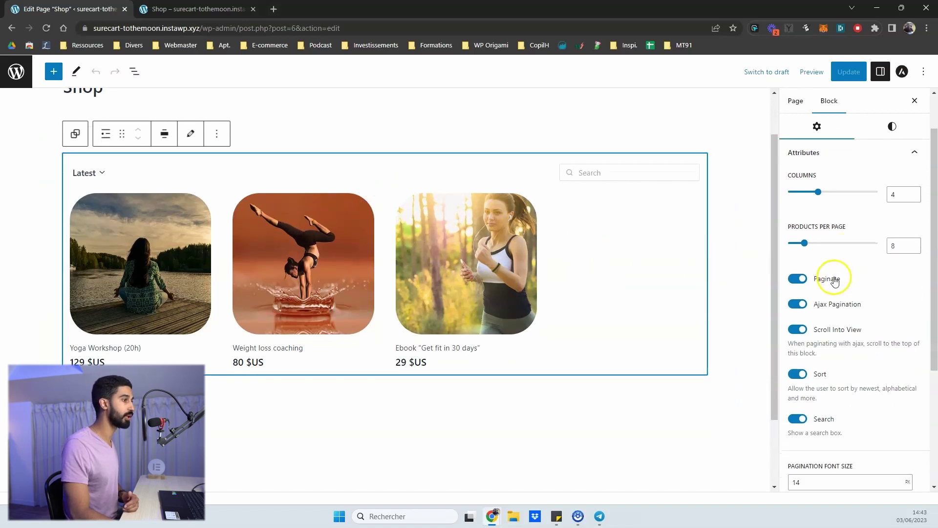
scroll(835, 281, "up", 2)
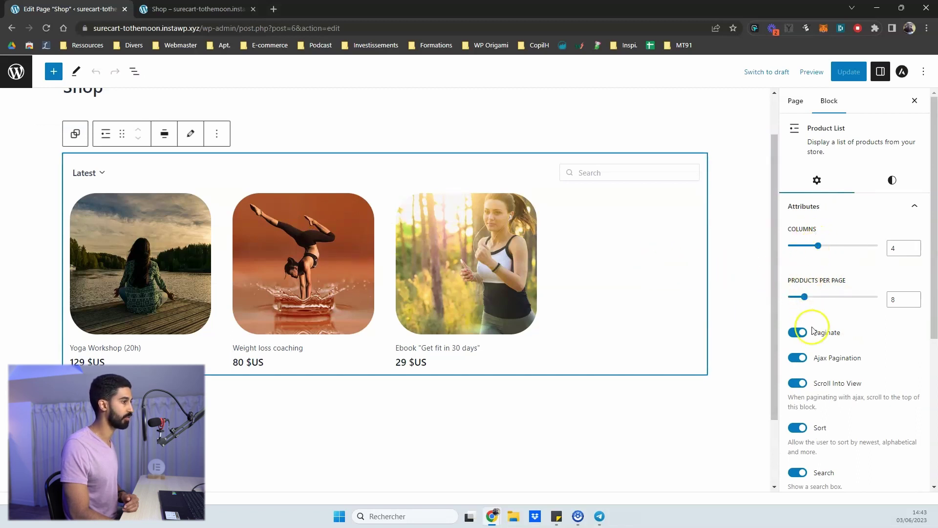
scroll(801, 340, "down", 3)
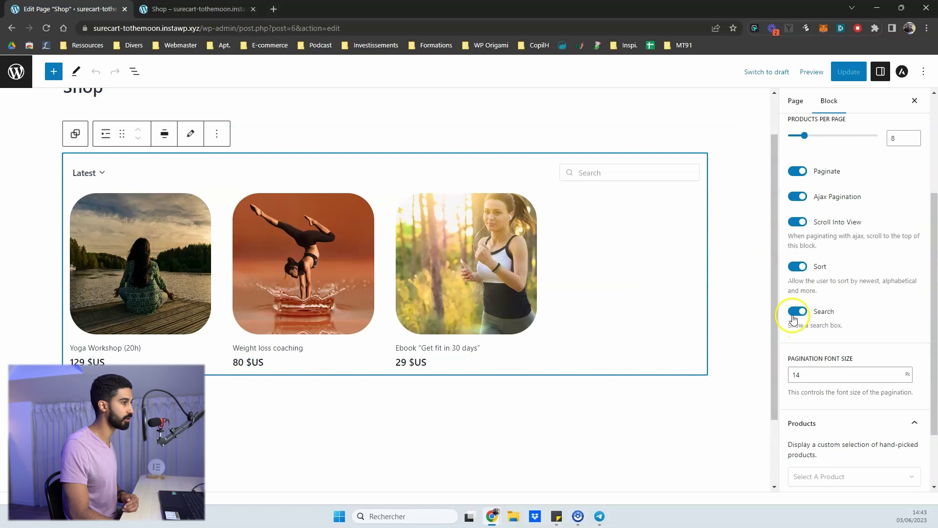
scroll(546, 293, "up", 1)
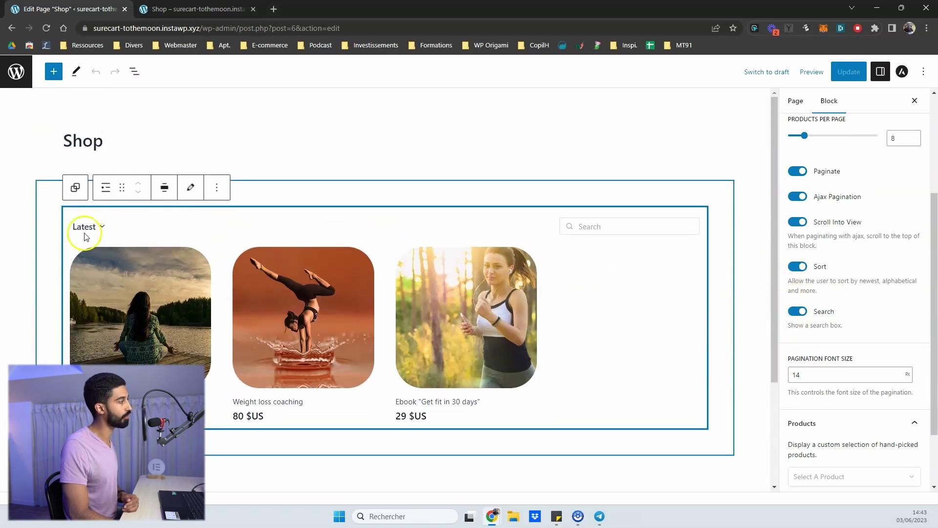
left_click(798, 267)
Step: Switch off Search in the Product List block settings
left_click(198, 9)
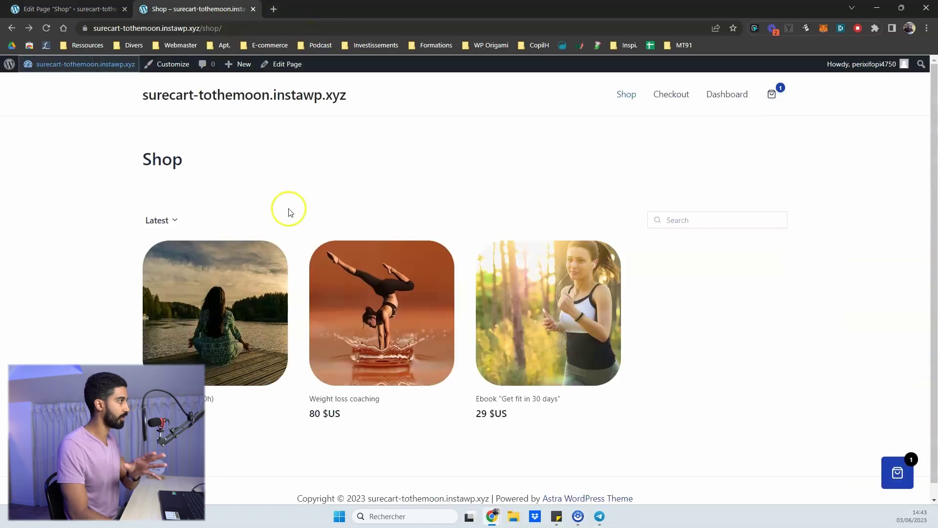
left_click(97, 9)
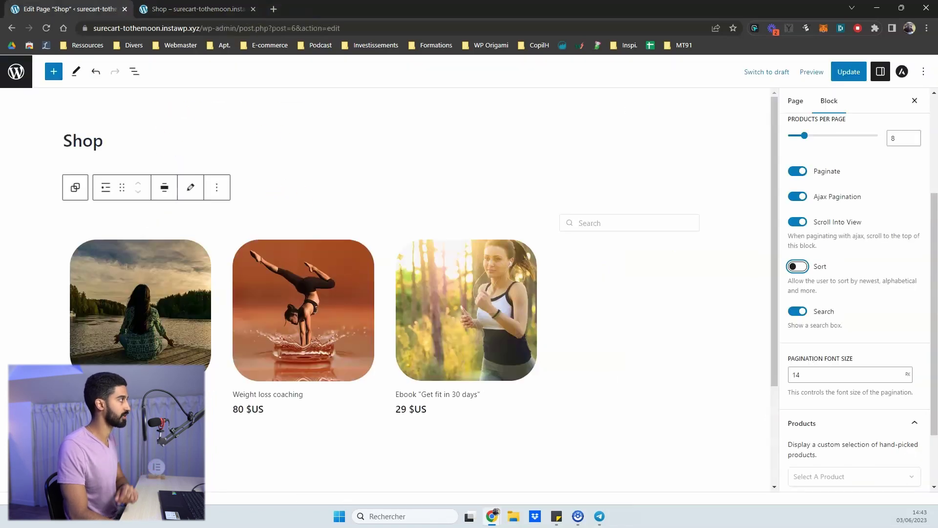
left_click(798, 314)
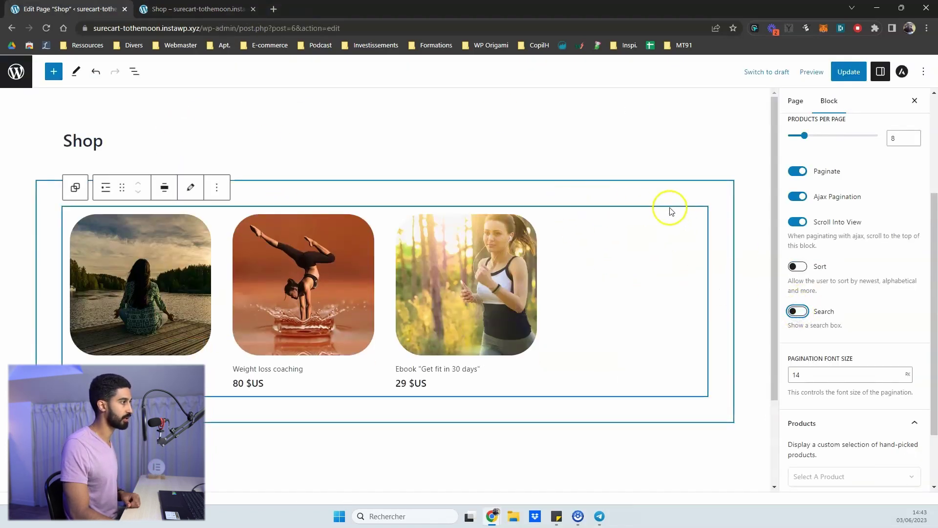
scroll(814, 329, "down", 2)
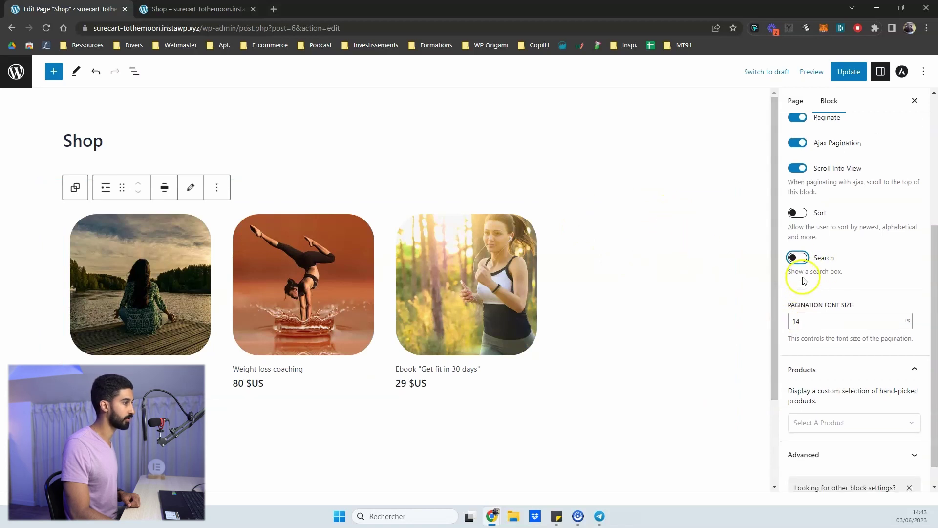
scroll(803, 284, "down", 1)
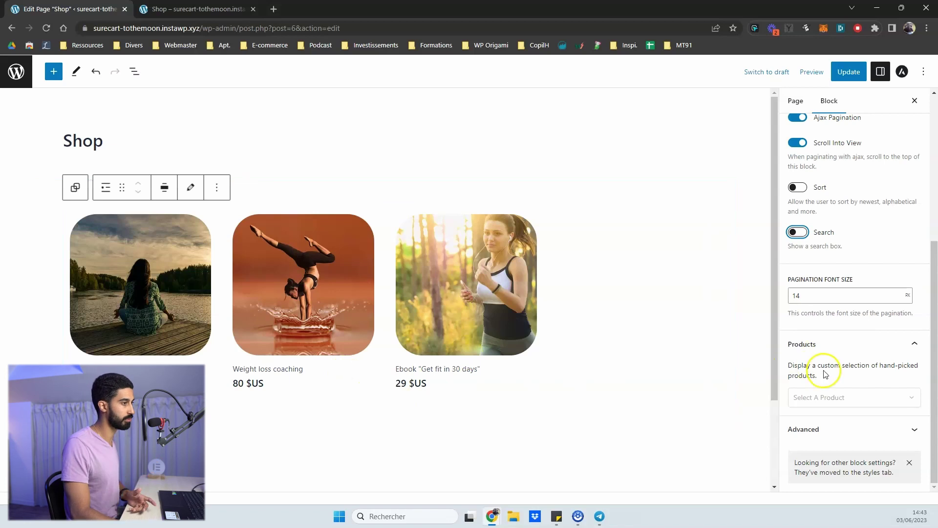
Step: Reselect the Product List block and enter its product card template editor
left_click(835, 398)
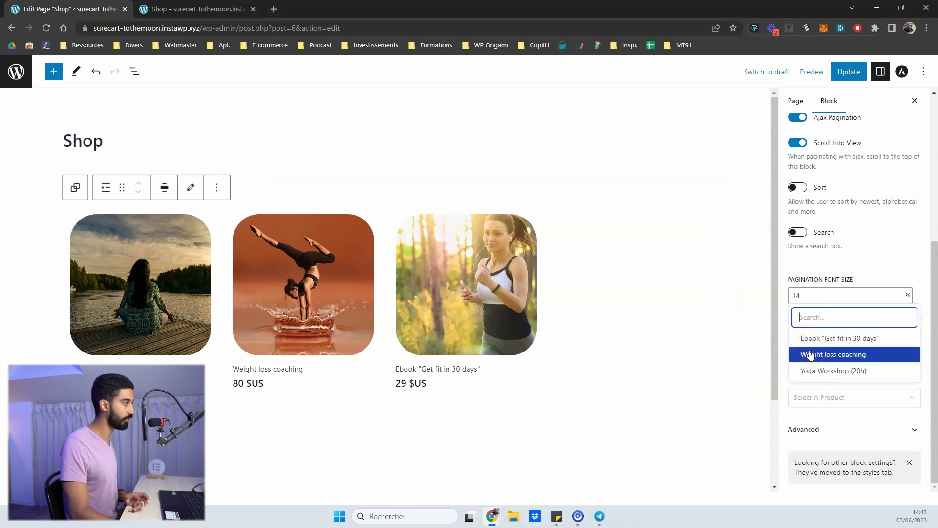
left_click(728, 300)
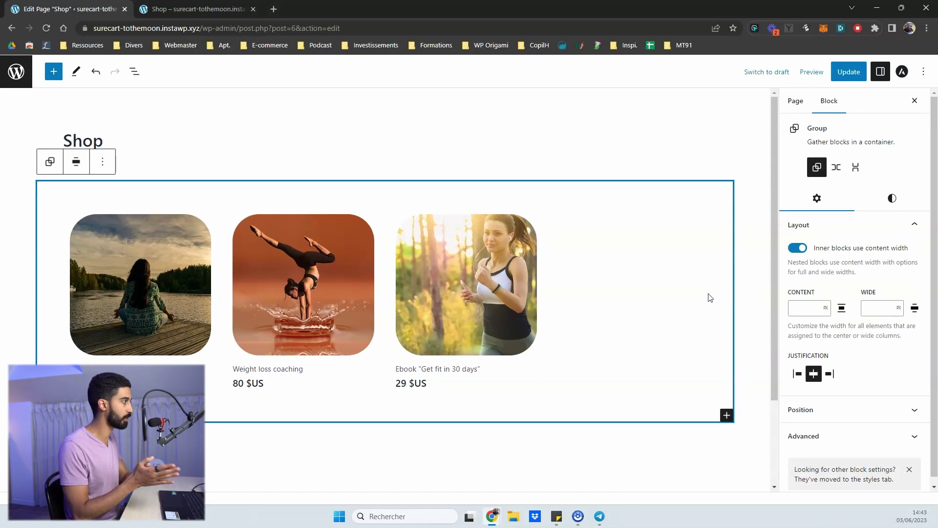
left_click(584, 271)
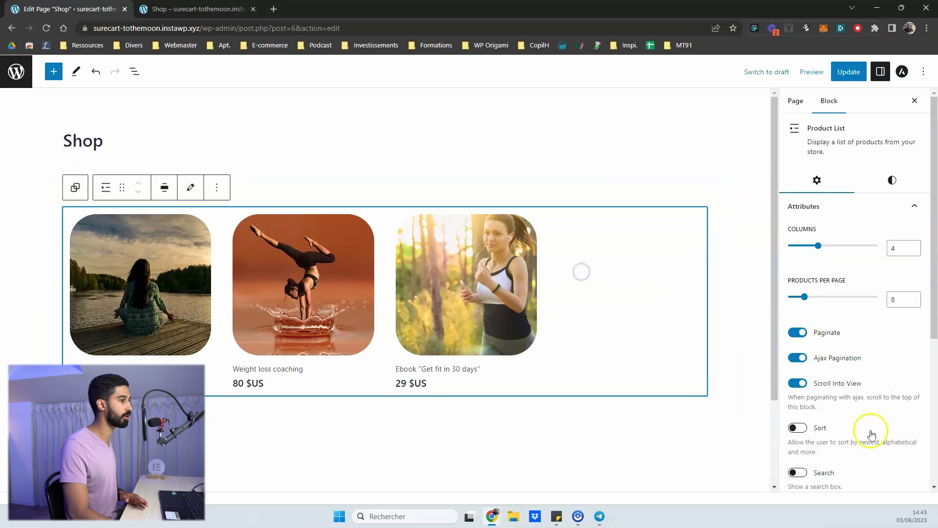
scroll(840, 410, "down", 5)
scroll(815, 419, "down", 2)
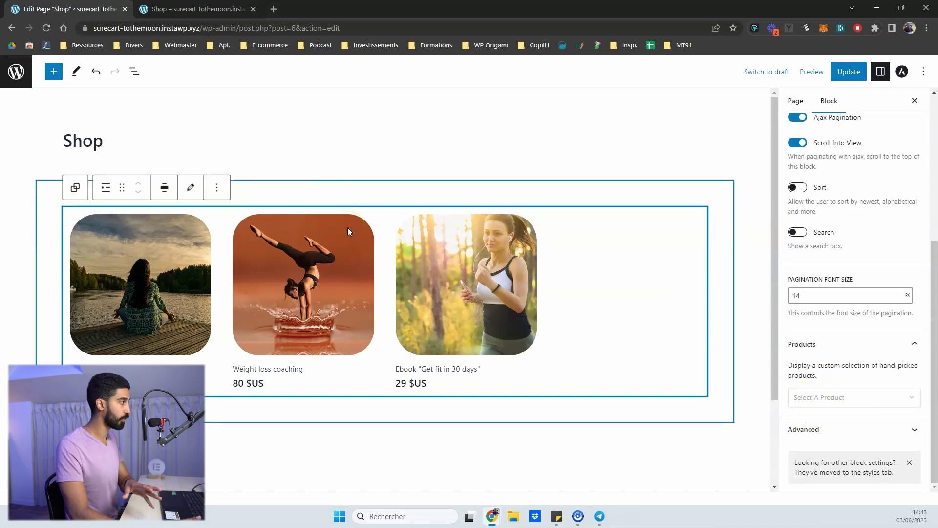
left_click(192, 190)
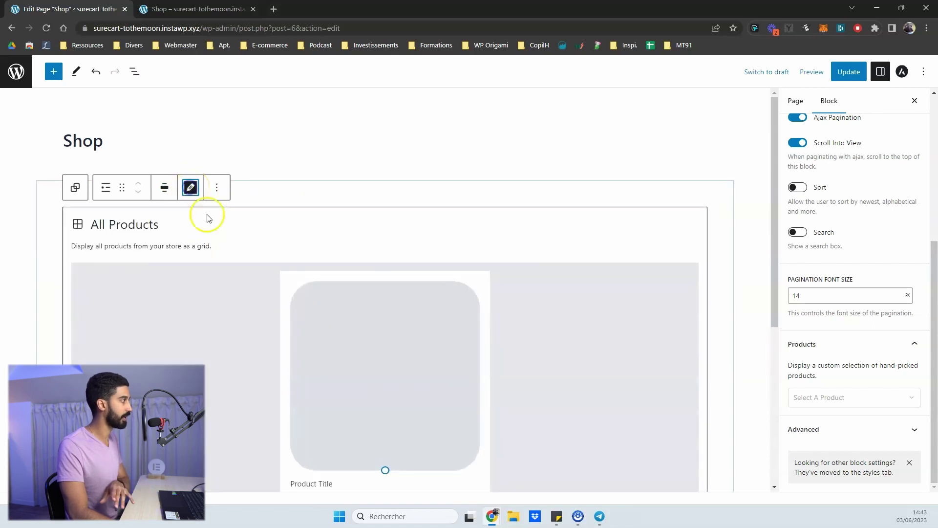
scroll(244, 229, "down", 2)
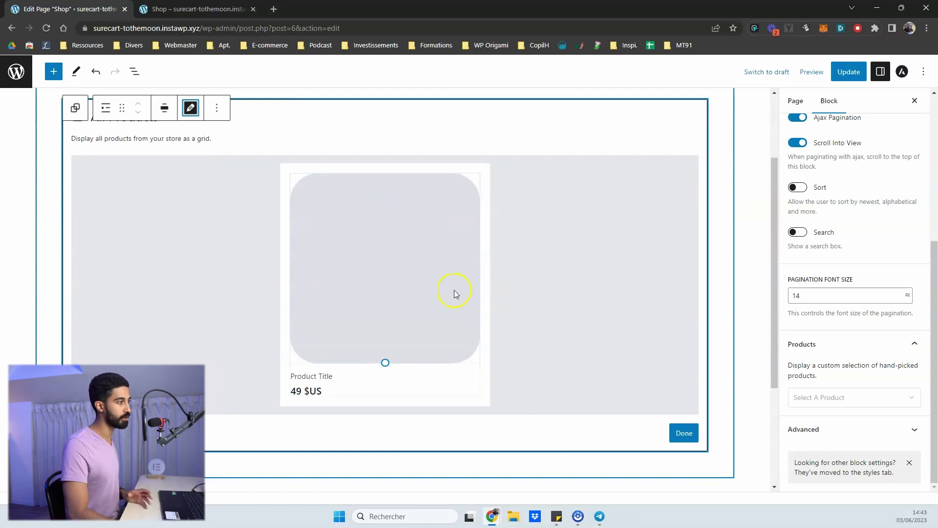
left_click(378, 312)
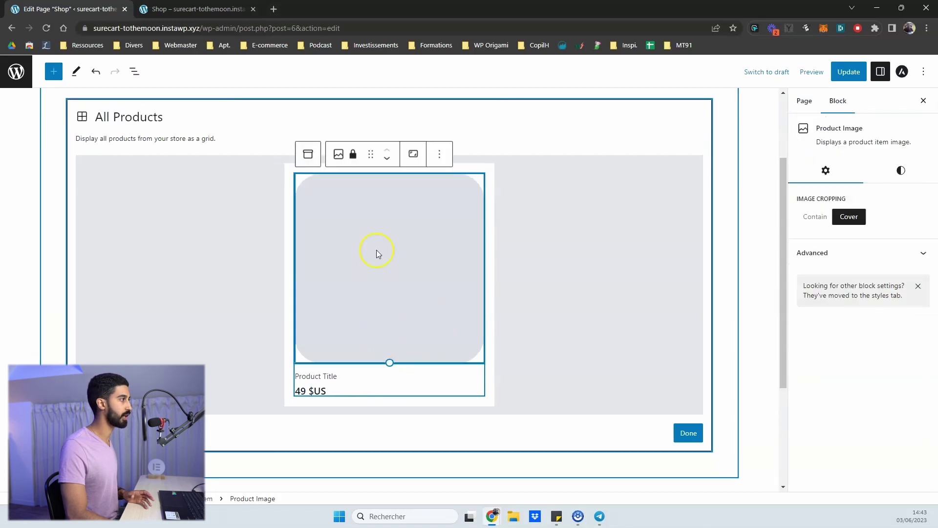
left_click(322, 376)
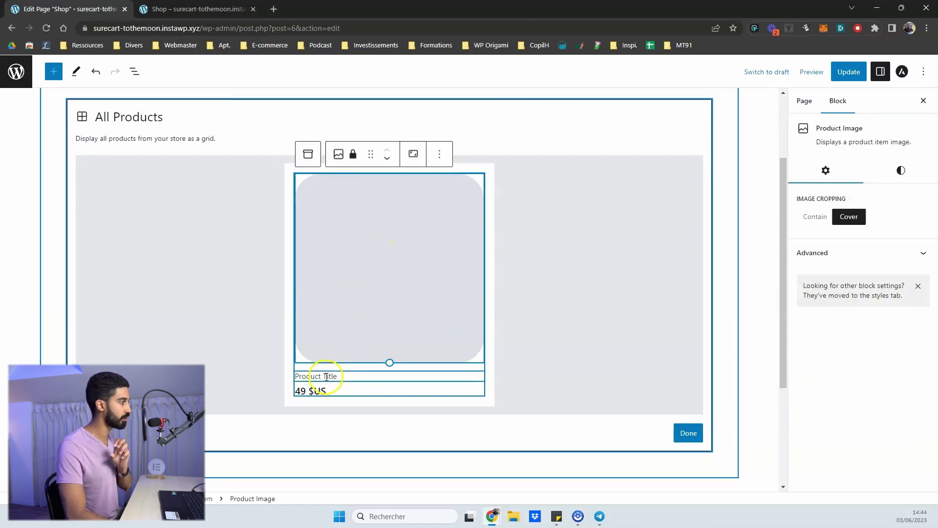
left_click(323, 391)
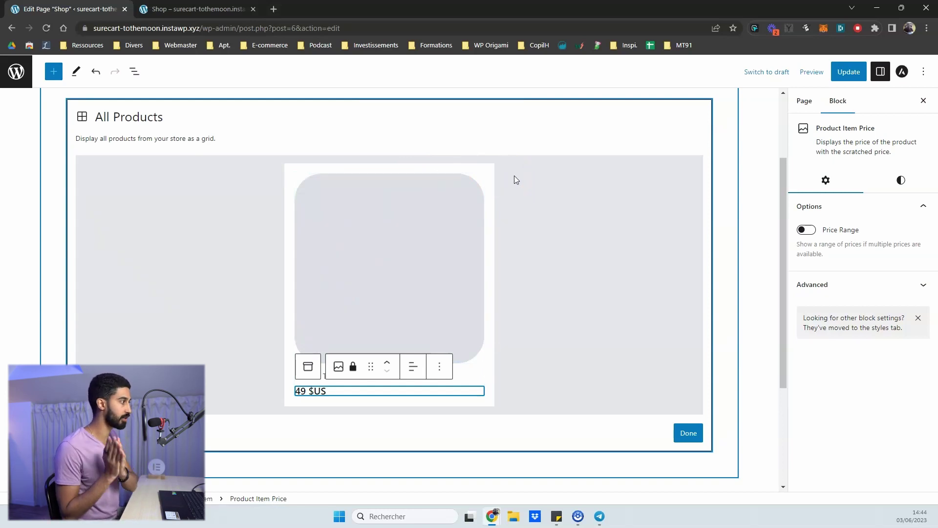
left_click(400, 223)
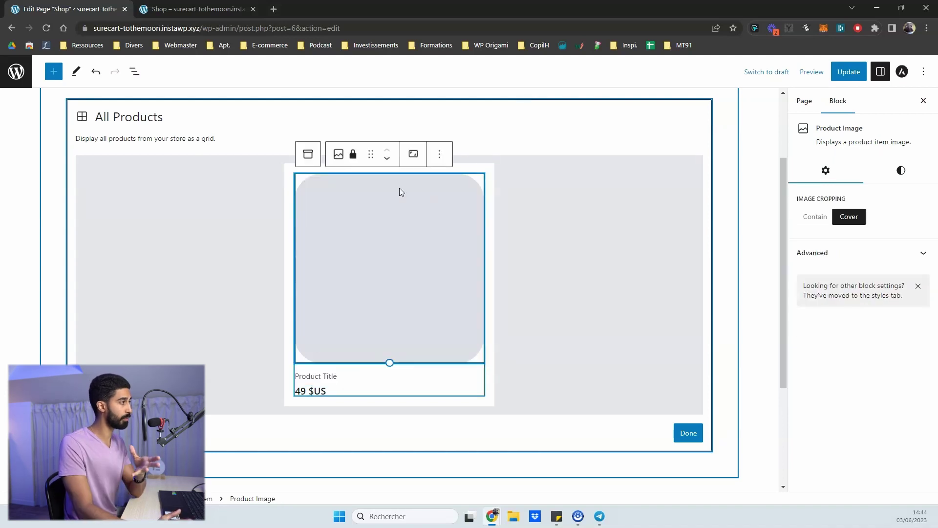
Step: Make the card's product image taller, checking the result against the live Shop page
left_click(413, 155)
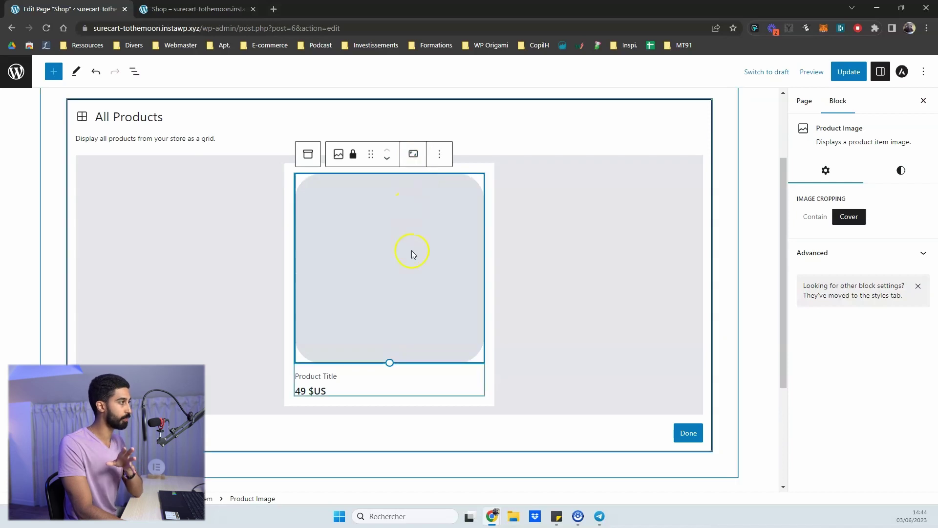
left_click_drag(387, 361, 388, 341)
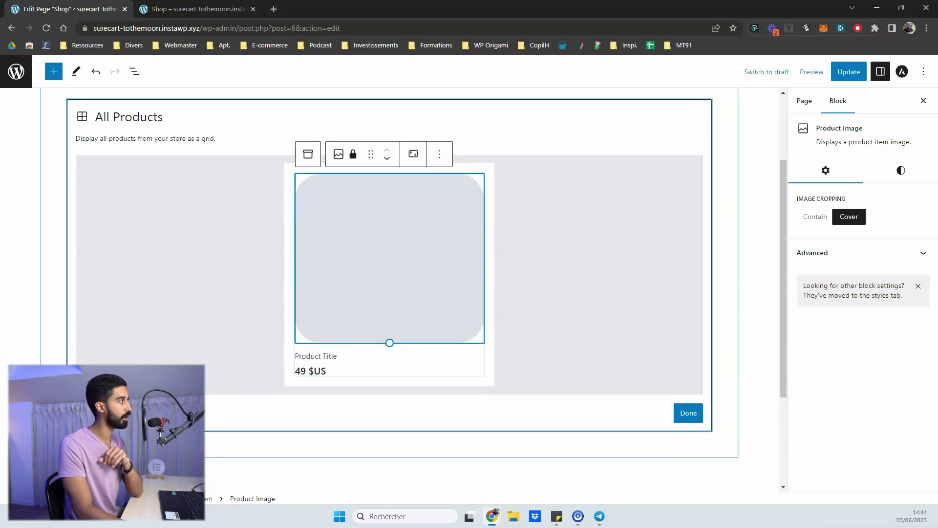
left_click(196, 9)
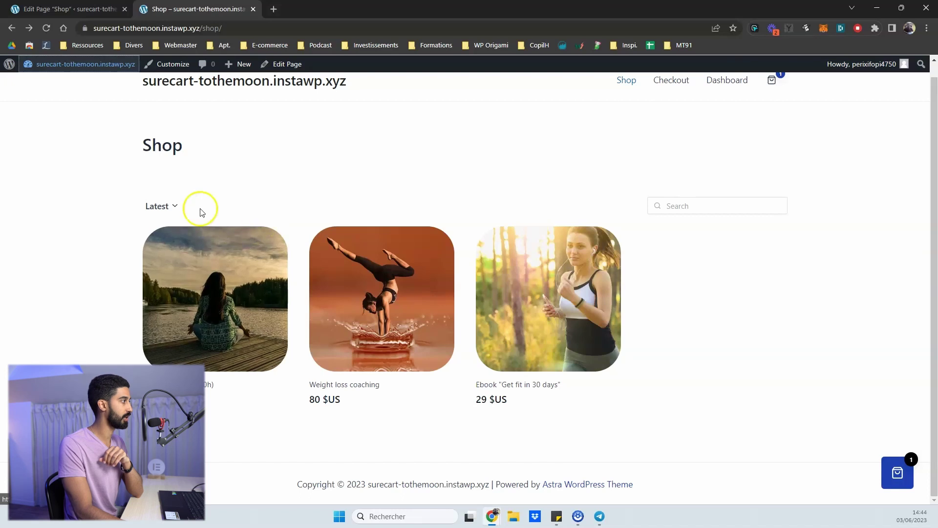
key("ctrl+Tab")
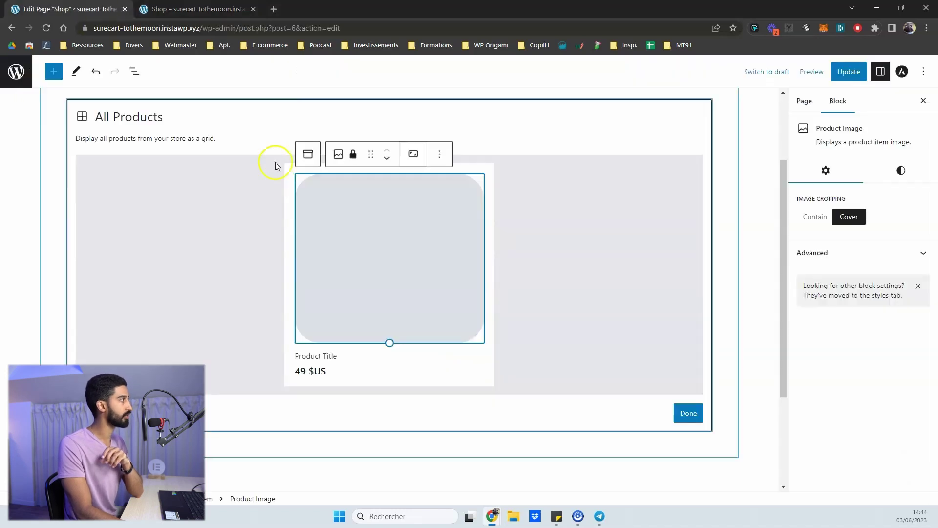
left_click_drag(387, 341, 378, 406)
left_click(247, 9)
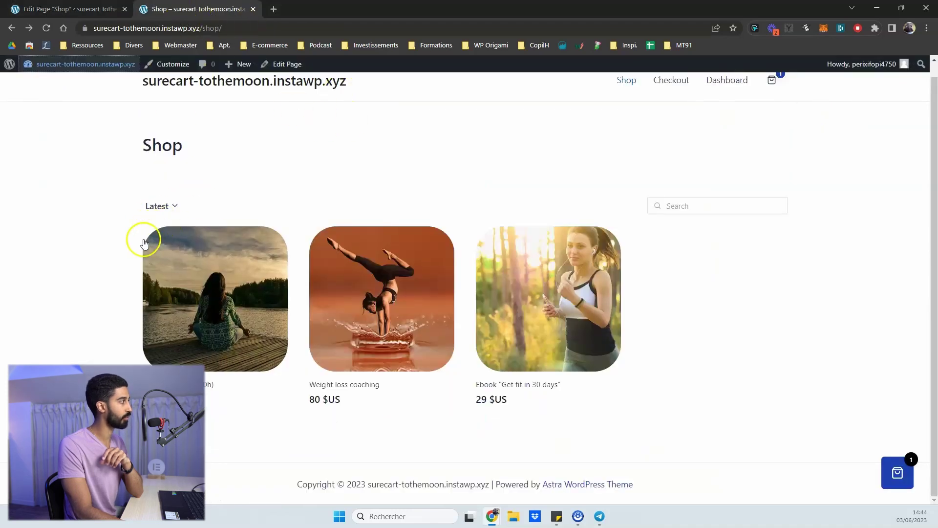
key("ctrl+shift+Tab")
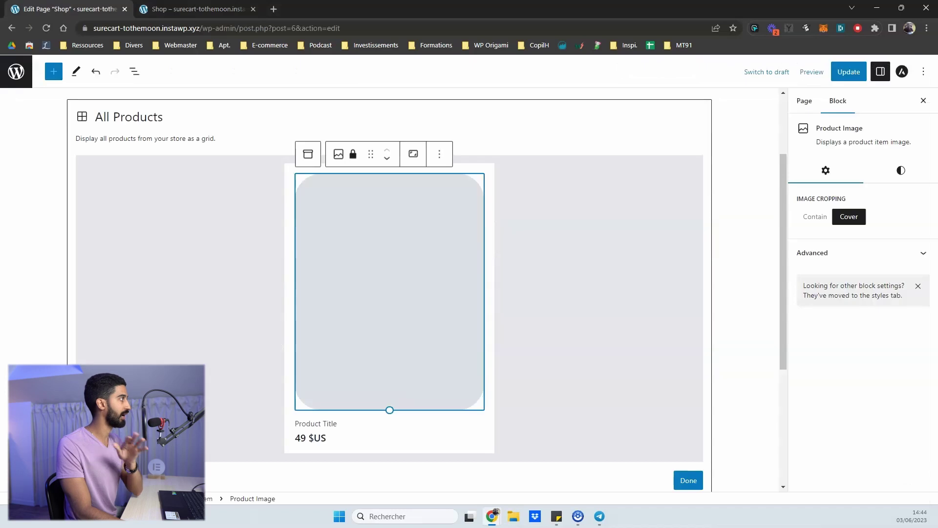
Step: Set the product image to a Square aspect ratio with a 0 border radius
left_click(413, 154)
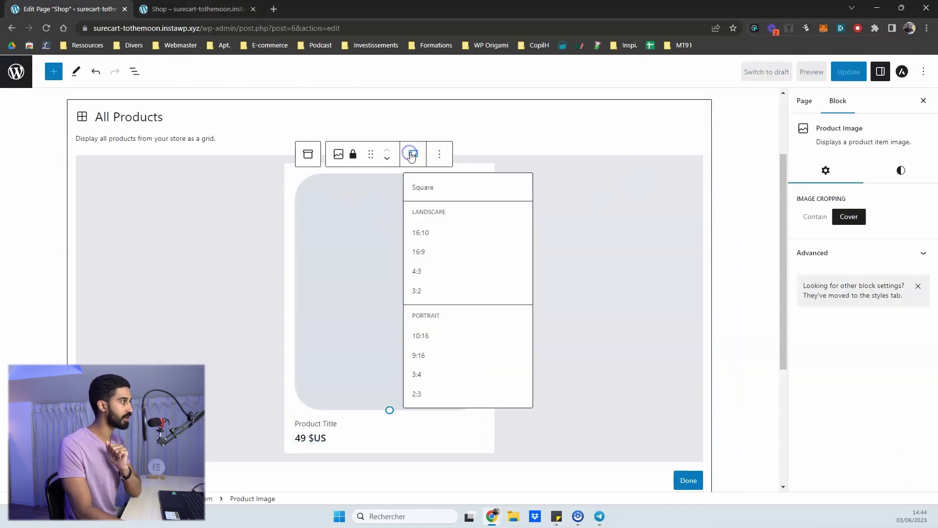
left_click(427, 191)
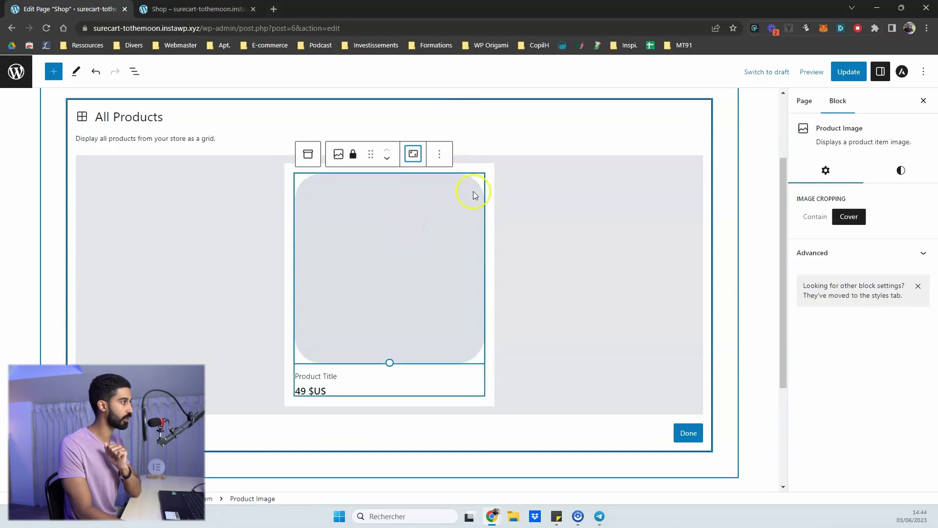
left_click(892, 177)
scroll(858, 224, "down", 2)
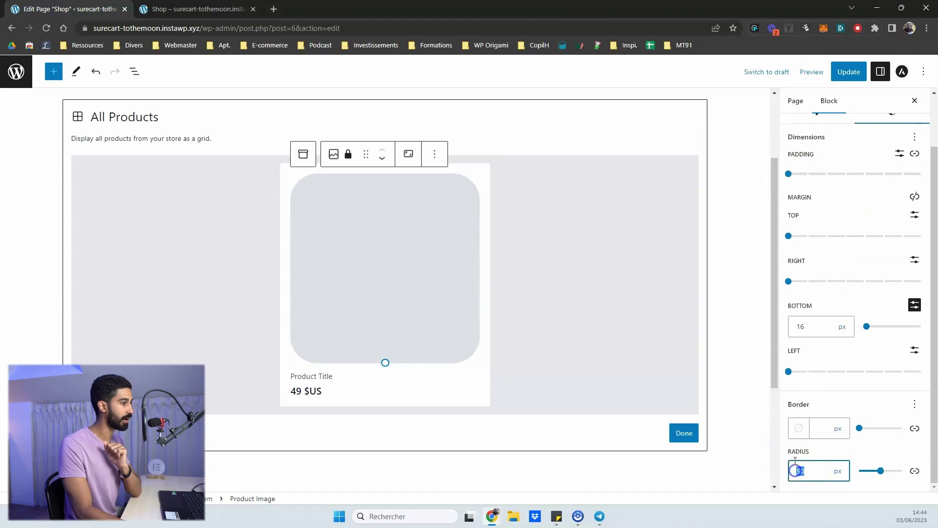
type("0")
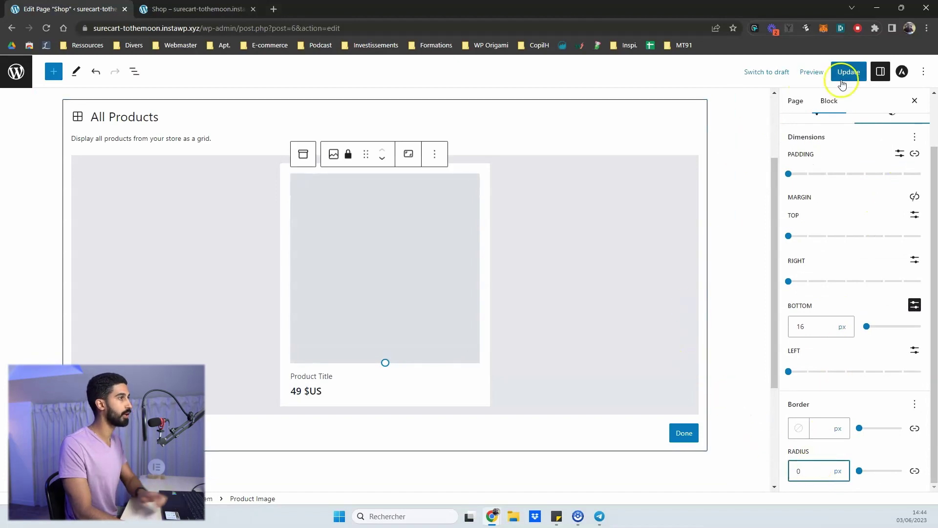
left_click(383, 203)
Step: Change the image aspect ratio to 10:16, save the Shop page and reload the storefront
left_click(408, 153)
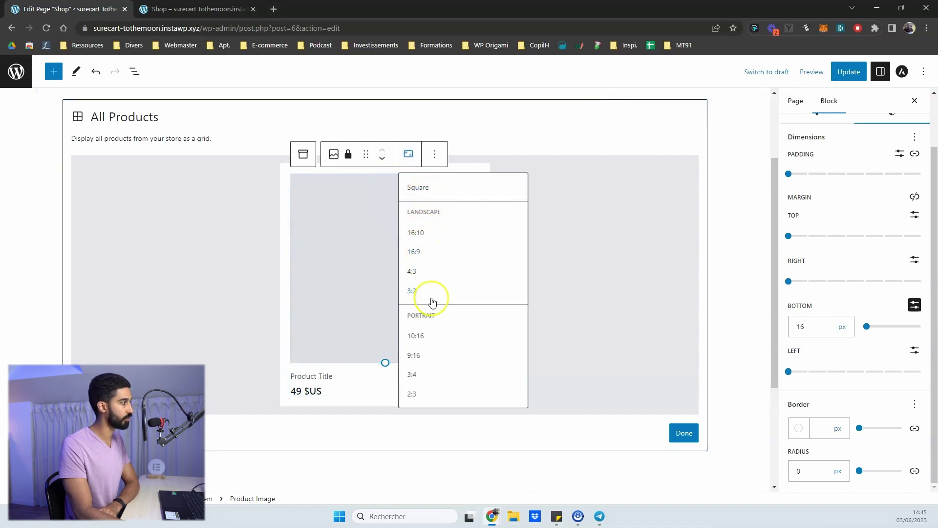
left_click(421, 334)
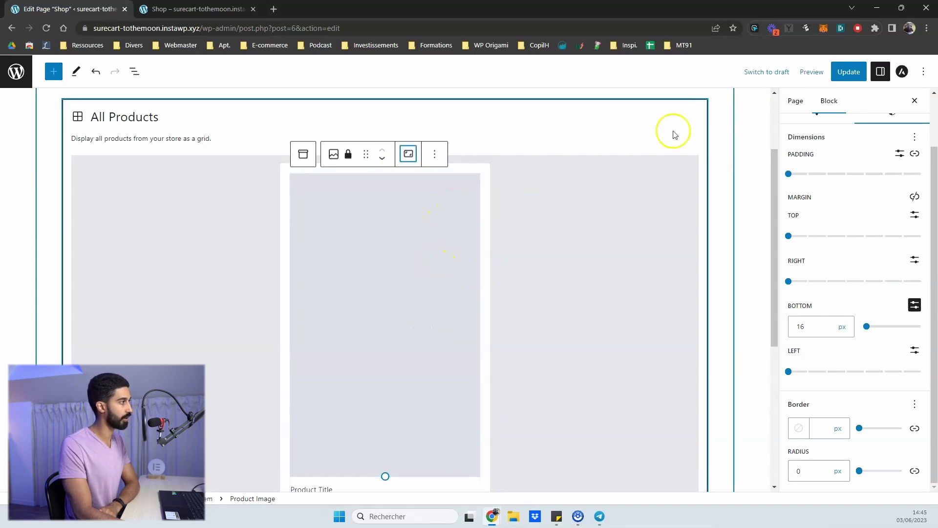
left_click(848, 72)
left_click(198, 9)
left_click(46, 27)
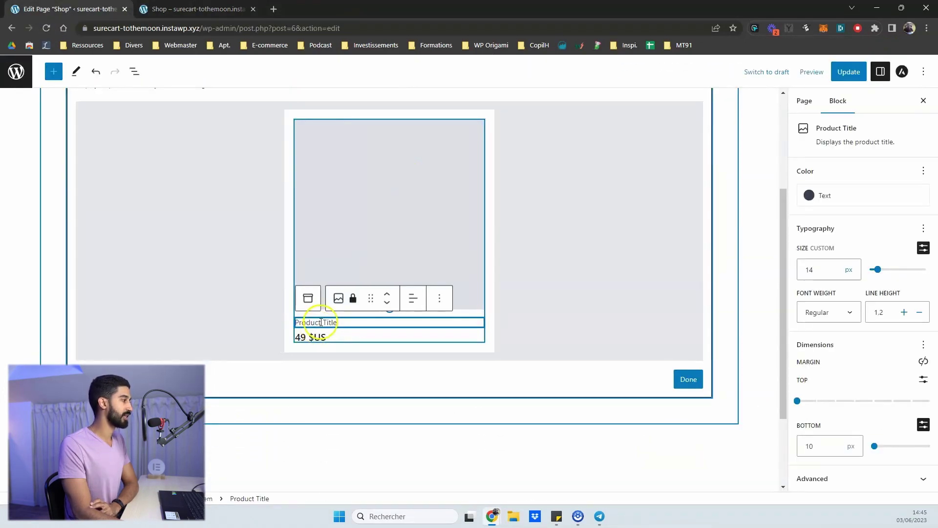
Step: Set the card's price block to show a price range, checking the live Shop page
left_click(304, 337)
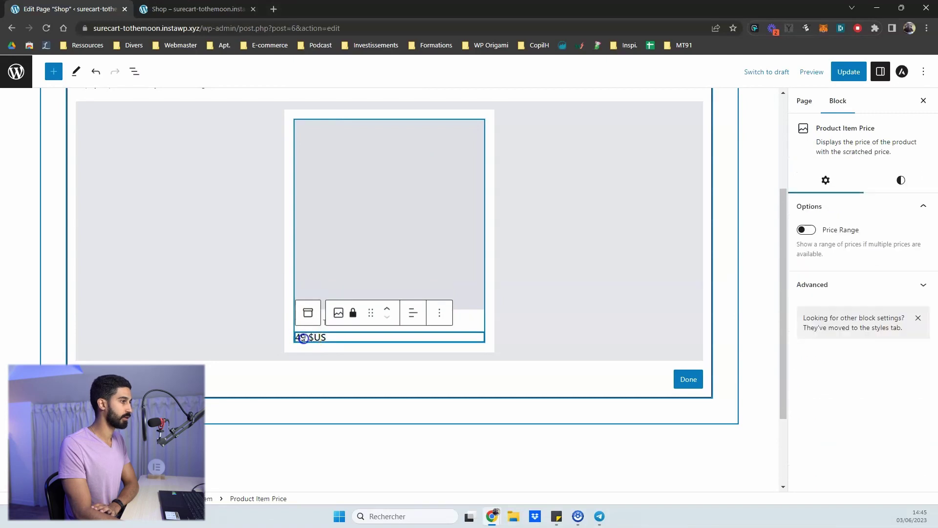
left_click(452, 251)
left_click(466, 333)
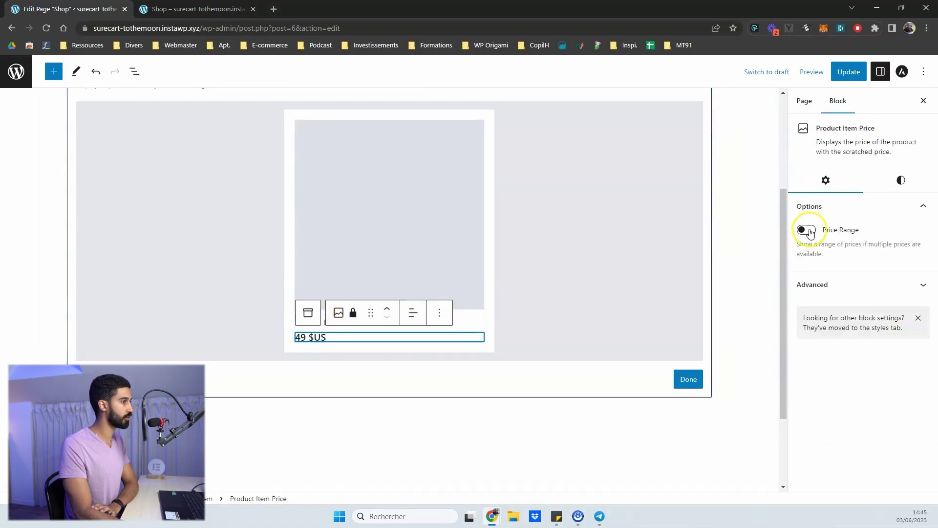
left_click(808, 231)
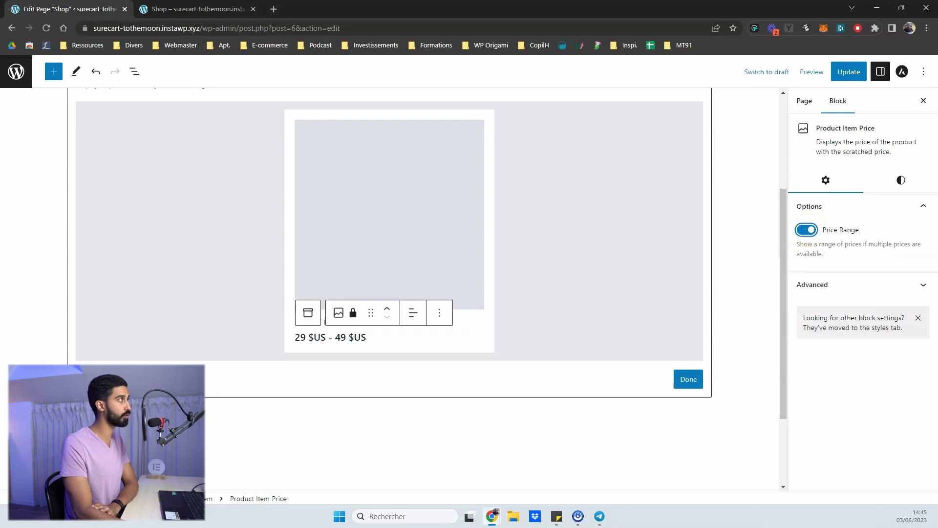
key("ctrl+Tab")
scroll(434, 409, "down", 2)
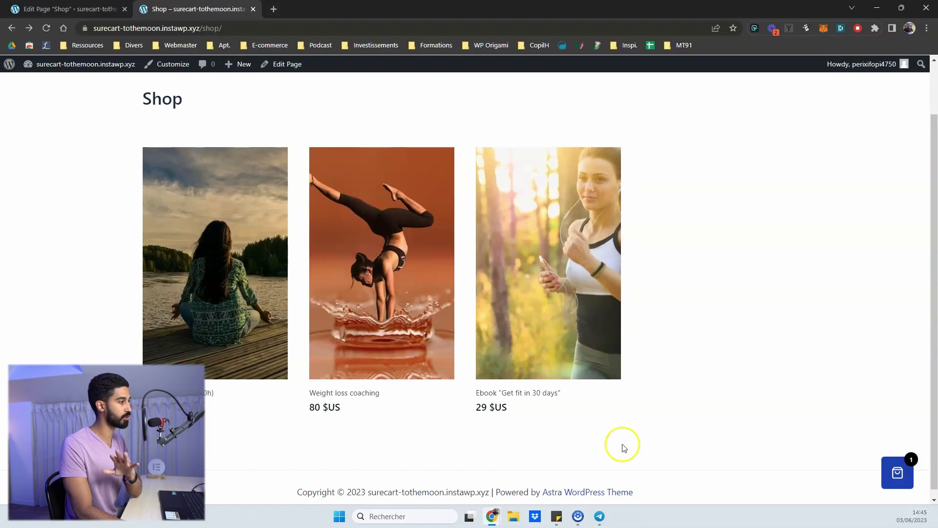
key("ctrl+Tab")
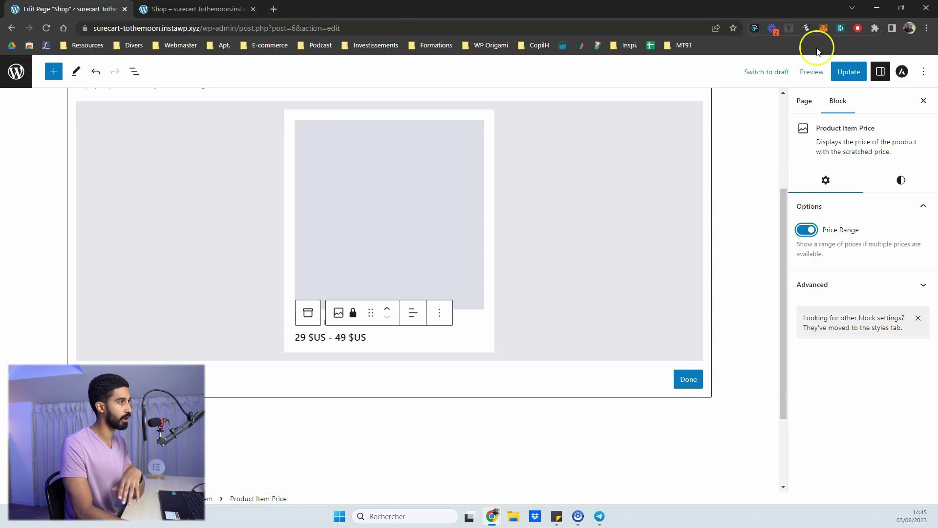
Step: Save the Shop page and reload the storefront to see ranges like 29 $US - 49 $US
left_click(848, 71)
key("ctrl+Tab")
left_click(46, 27)
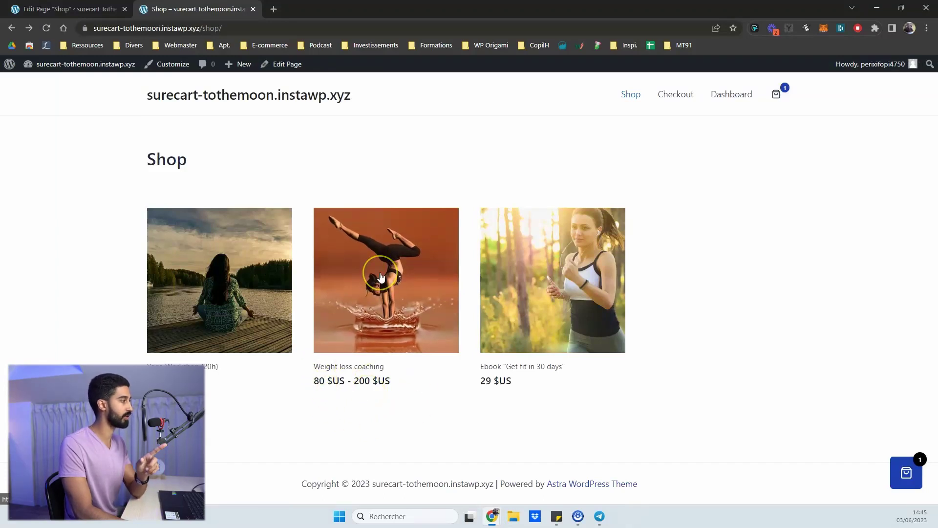
key("ctrl+Tab")
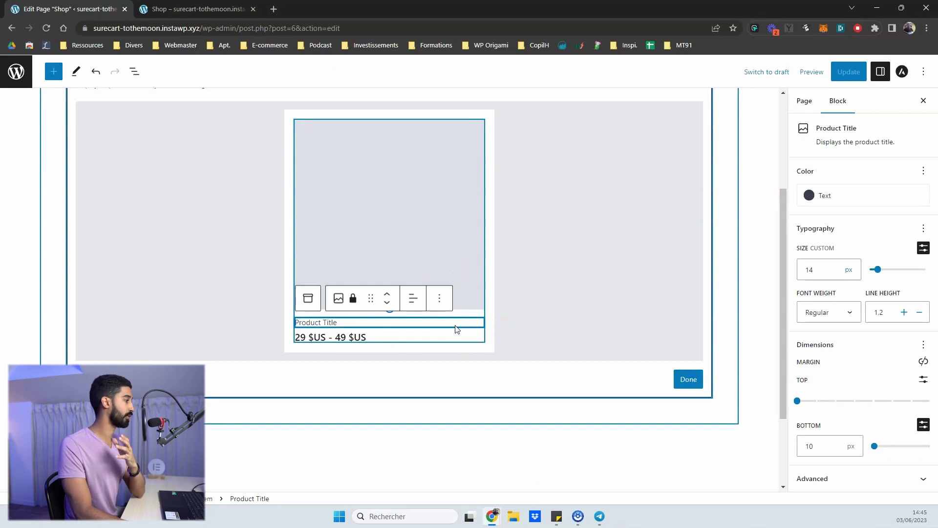
Step: Review the price block styles and keep the Product Title between the image and price
left_click(377, 338)
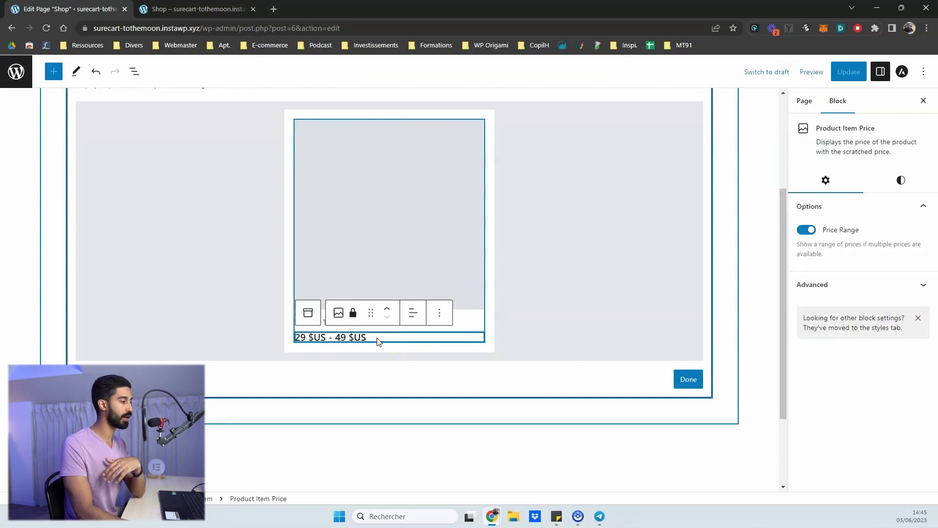
left_click(900, 181)
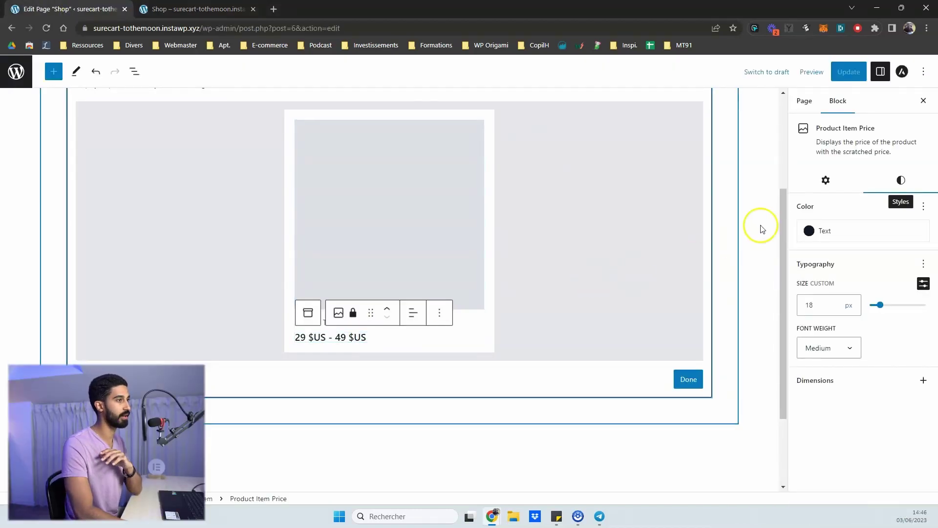
left_click(474, 323)
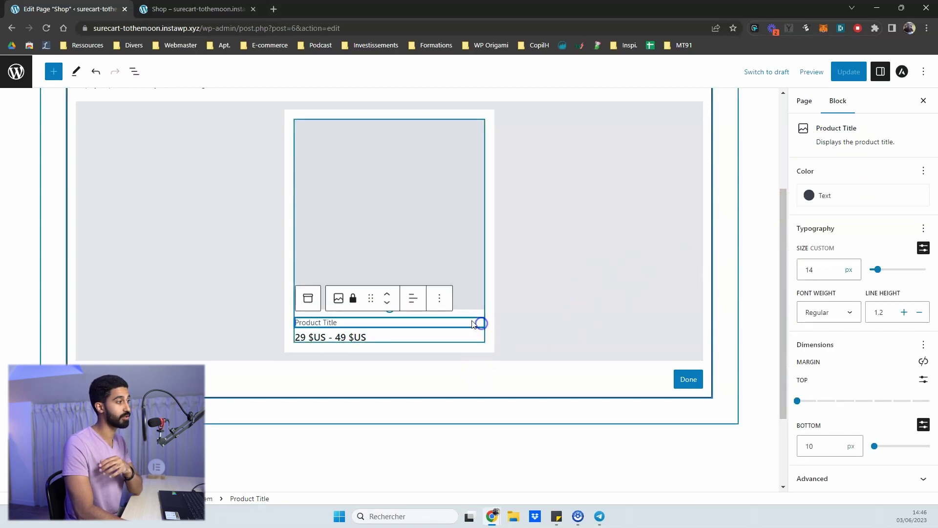
left_click(389, 301)
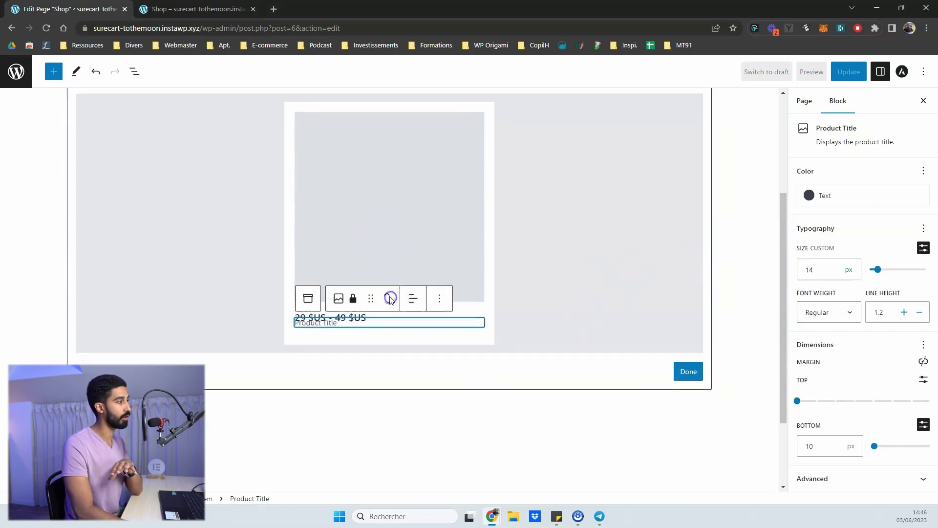
left_click(389, 295)
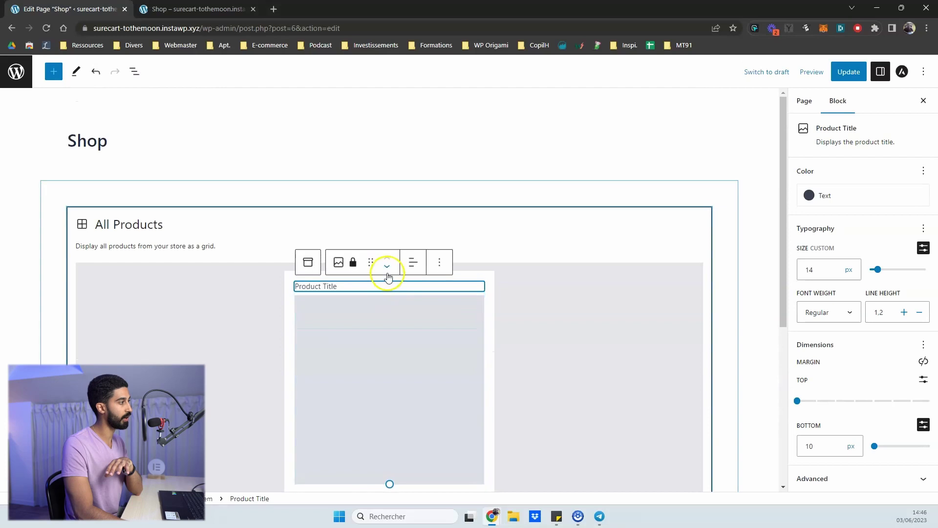
left_click(387, 266)
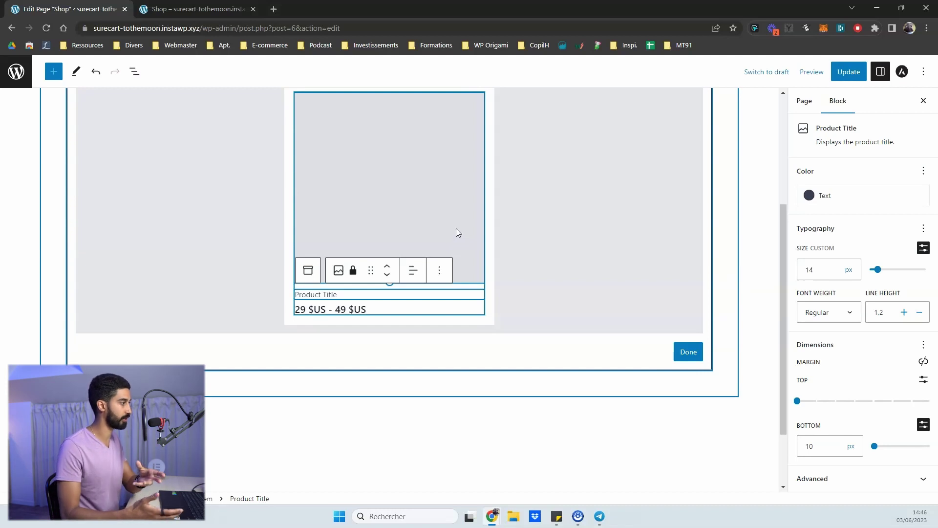
Step: Finish the card template, update the Shop page and reload the storefront product grid
left_click(689, 404)
left_click(484, 341)
left_click(847, 71)
left_click(195, 9)
left_click(40, 25)
left_click(415, 244)
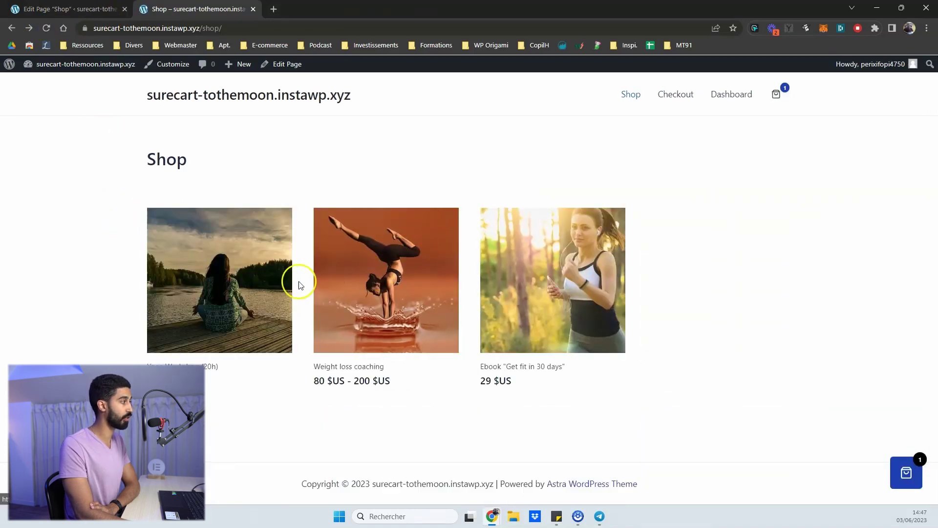
left_click(255, 287)
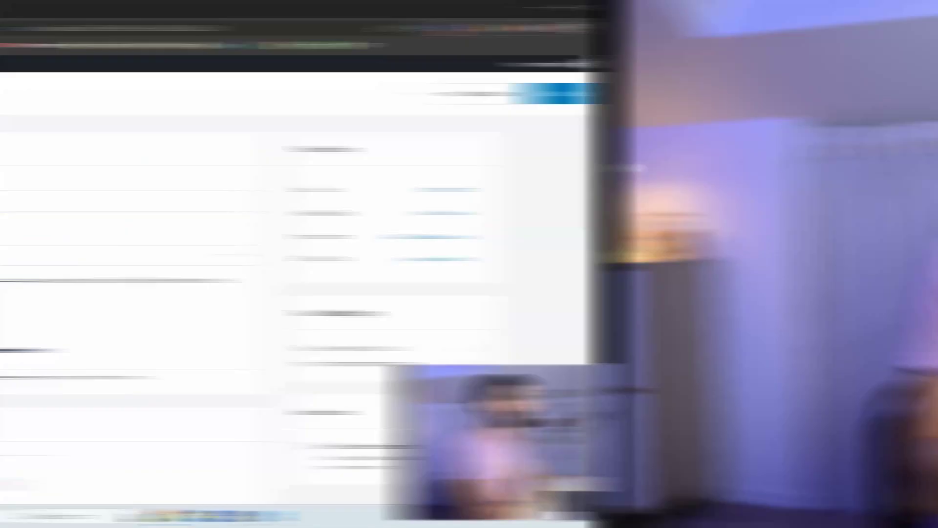
Step: Review the Yoga Workshop (20h) name, description and Instant Checkout options, down to Search Engine Listing
left_click_drag(293, 202, 192, 205)
left_click_drag(274, 287, 326, 328)
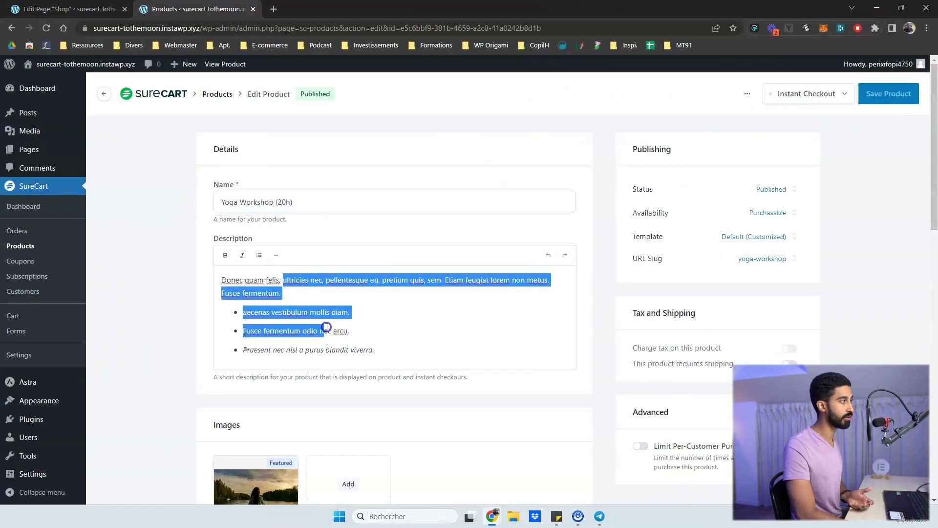
left_click(800, 96)
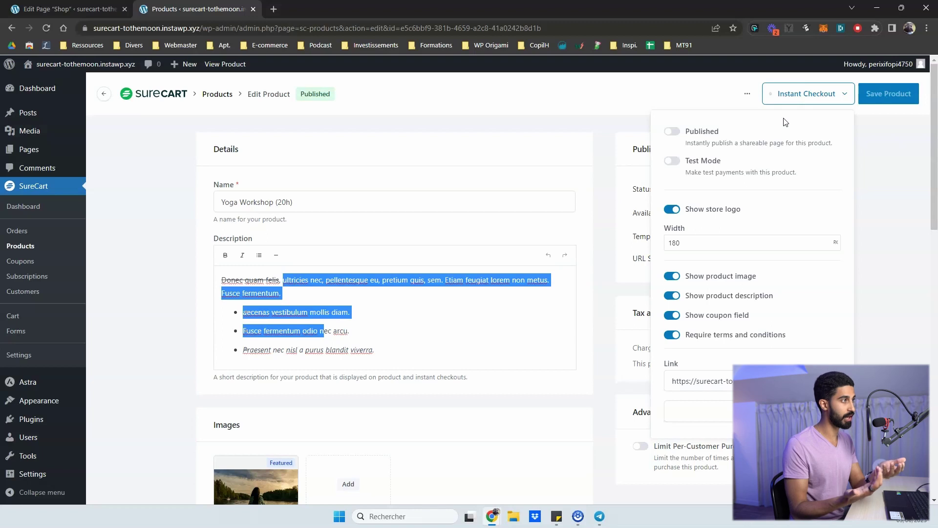
left_click(630, 130)
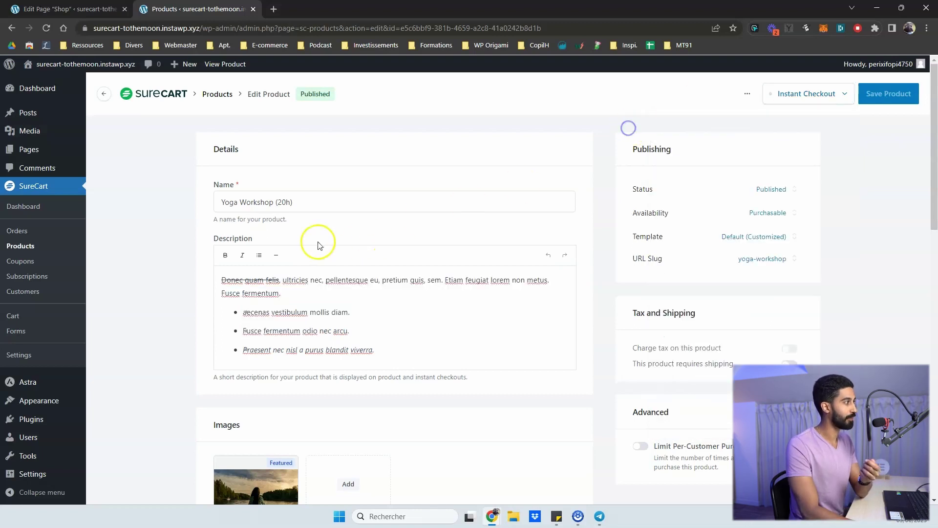
scroll(293, 235, "down", 3)
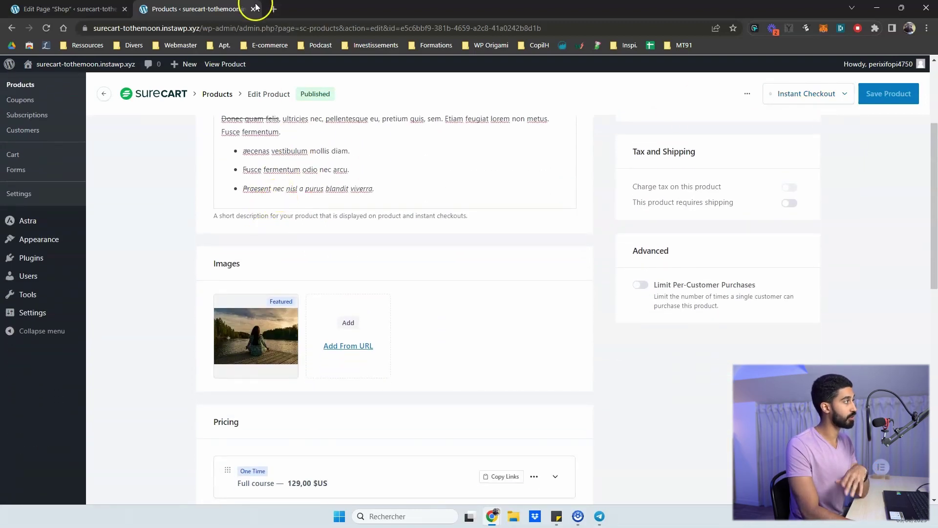
scroll(164, 238, "down", 1)
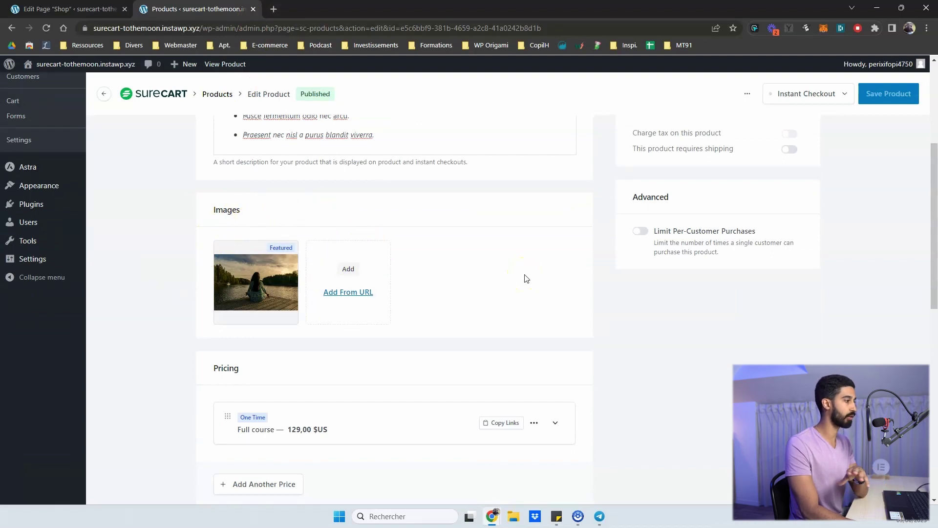
scroll(268, 247, "down", 3)
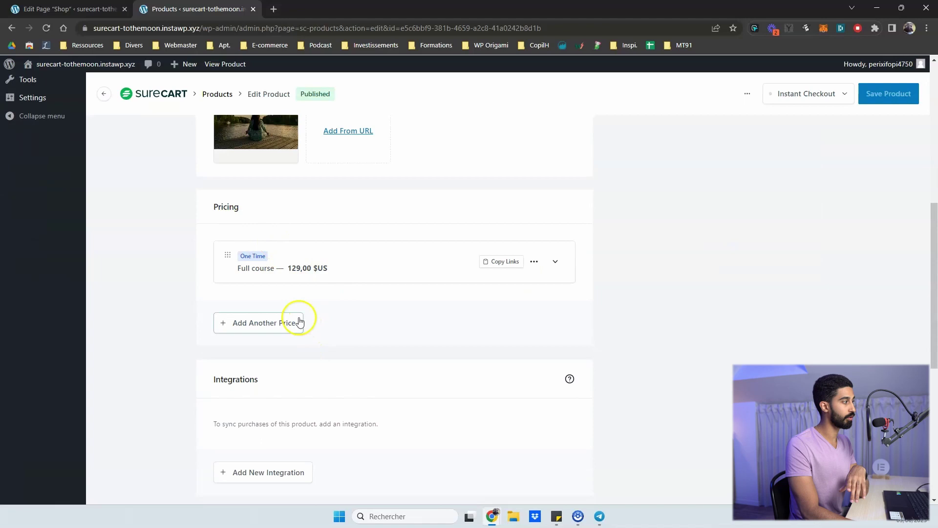
scroll(228, 301, "down", 2)
scroll(228, 302, "down", 5)
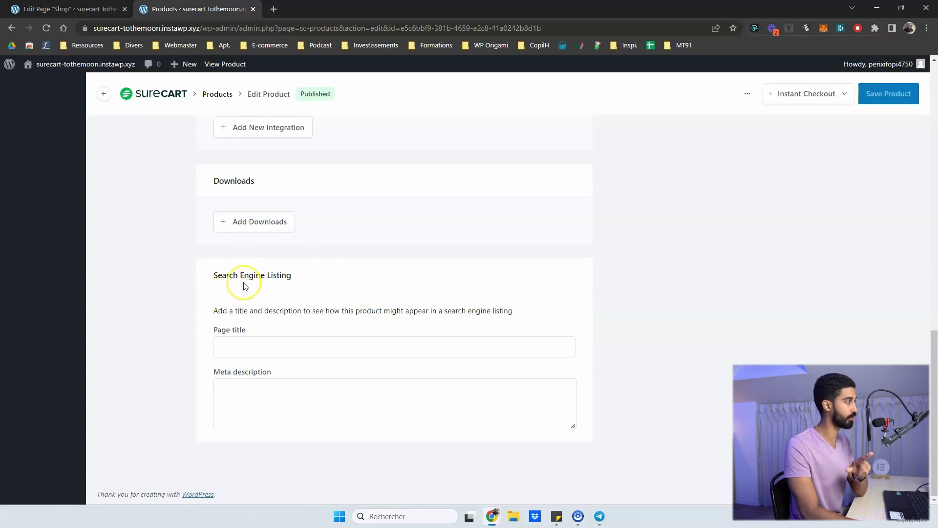
Step: Give the search listing the page title 'I am the title' and a Lorem-style meta description
left_click(246, 346)
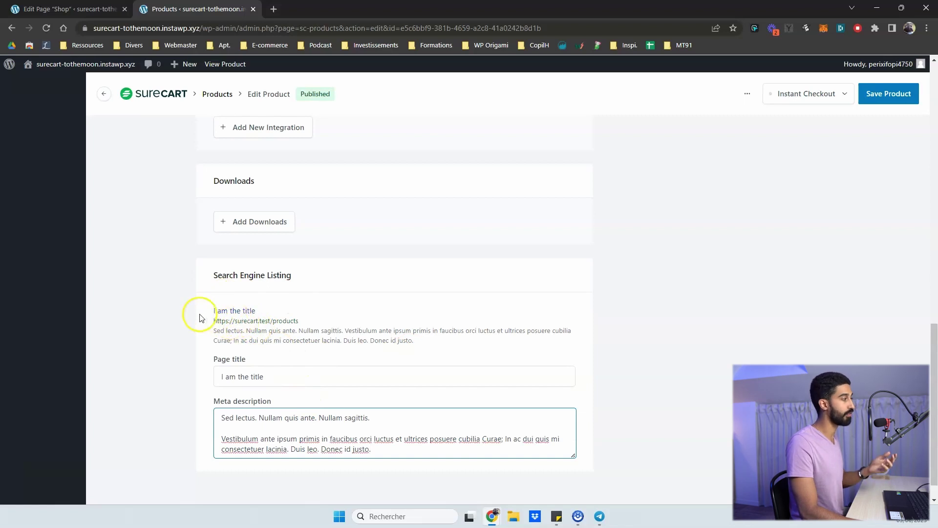
left_click(696, 315)
scroll(674, 318, "up", 1)
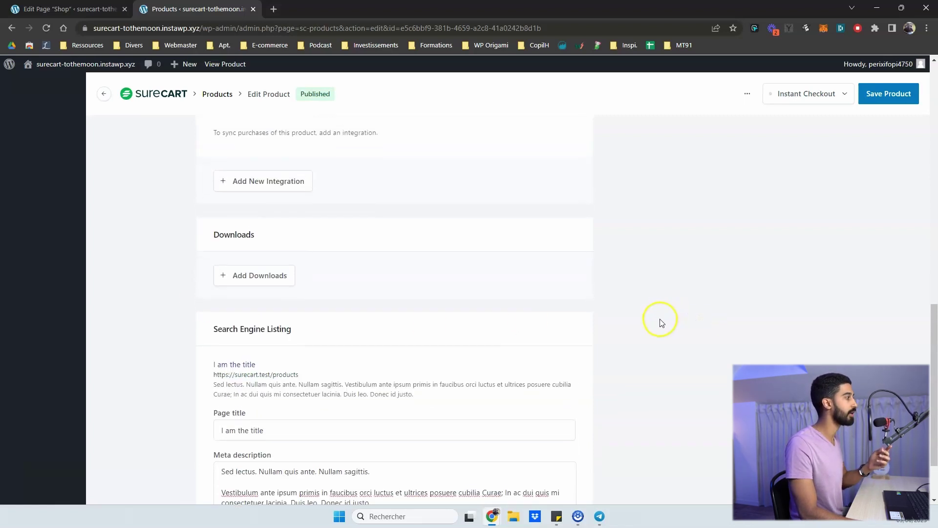
scroll(661, 322, "down", 2)
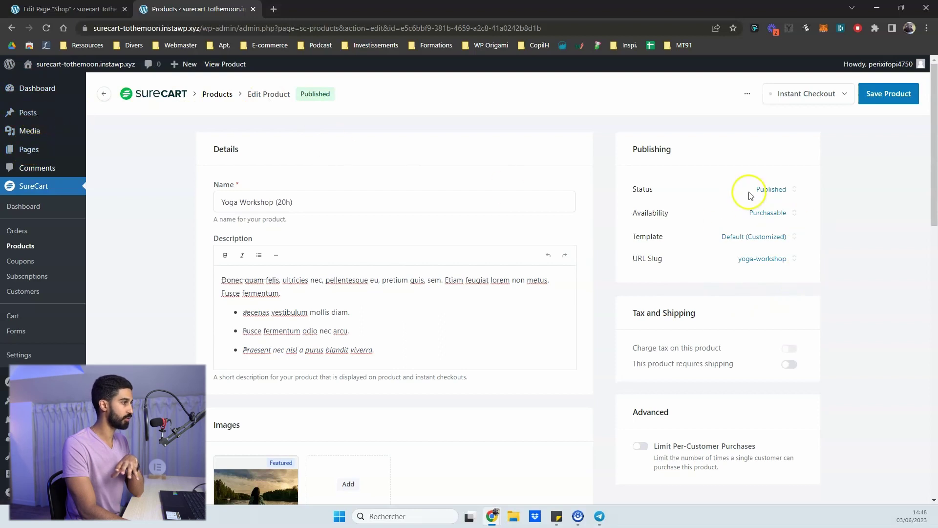
Step: Check the product's Availability and Template options without changing anything
left_click(768, 213)
left_click(617, 244)
left_click(762, 238)
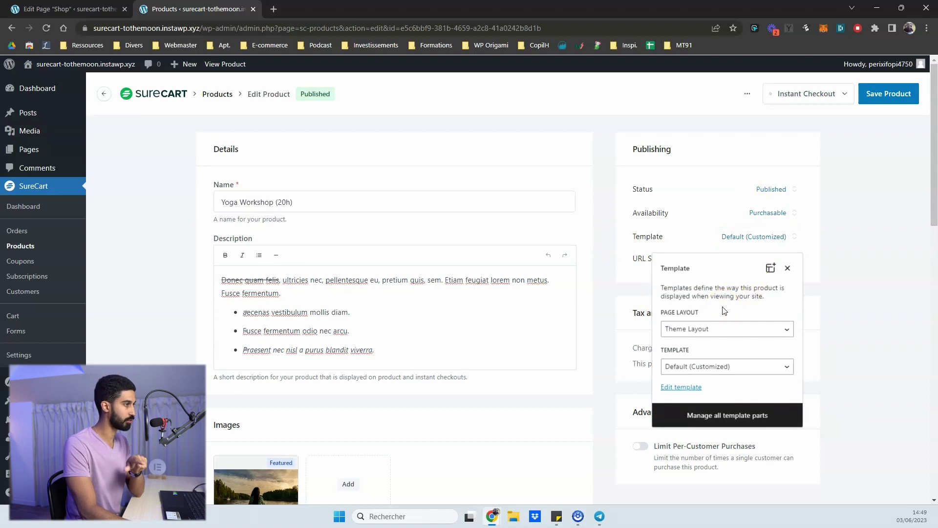
left_click(703, 213)
Step: Open the product's URL Slug settings showing the yoga-workshop permalink and View Product link
left_click(760, 258)
left_click(721, 330)
left_click_drag(721, 330, 653, 332)
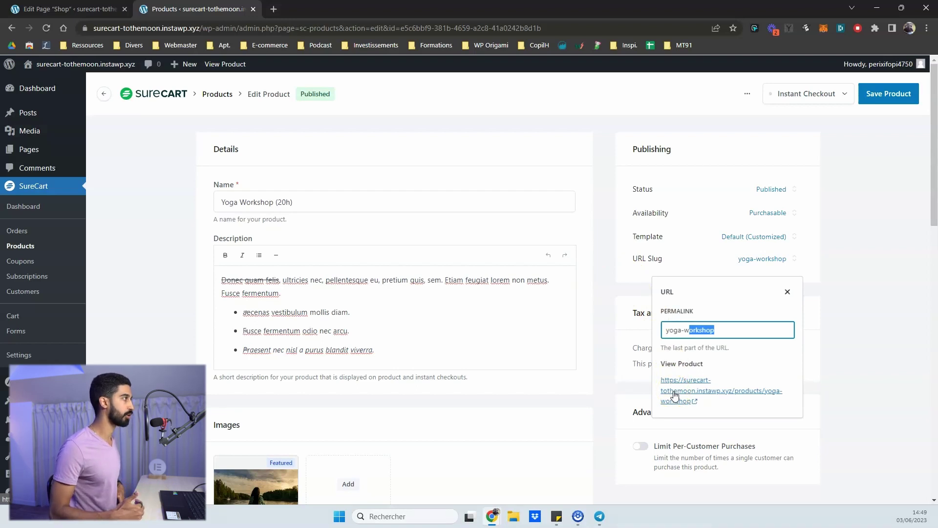
left_click(679, 110)
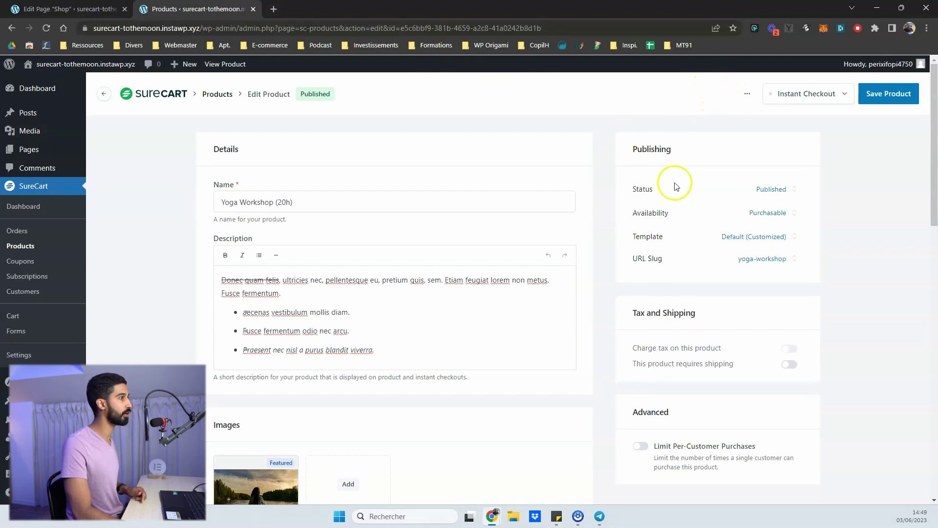
left_click(737, 258)
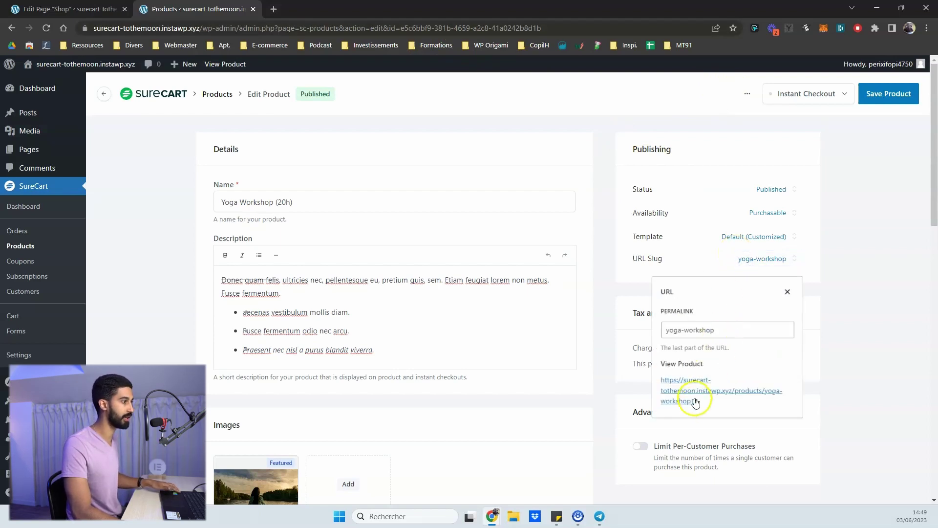
Step: View the live Yoga Workshop product page in a new tab and look over its description
left_click(687, 386)
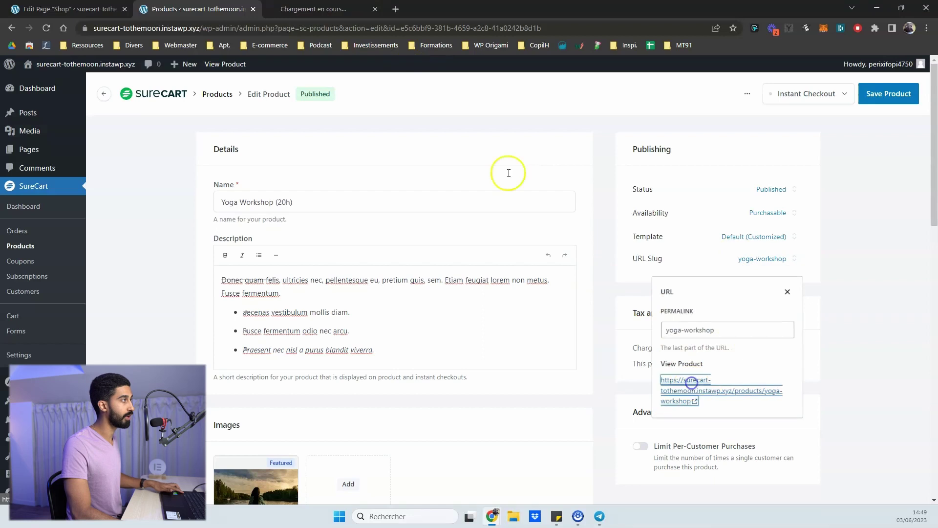
scroll(407, 233, "down", 1)
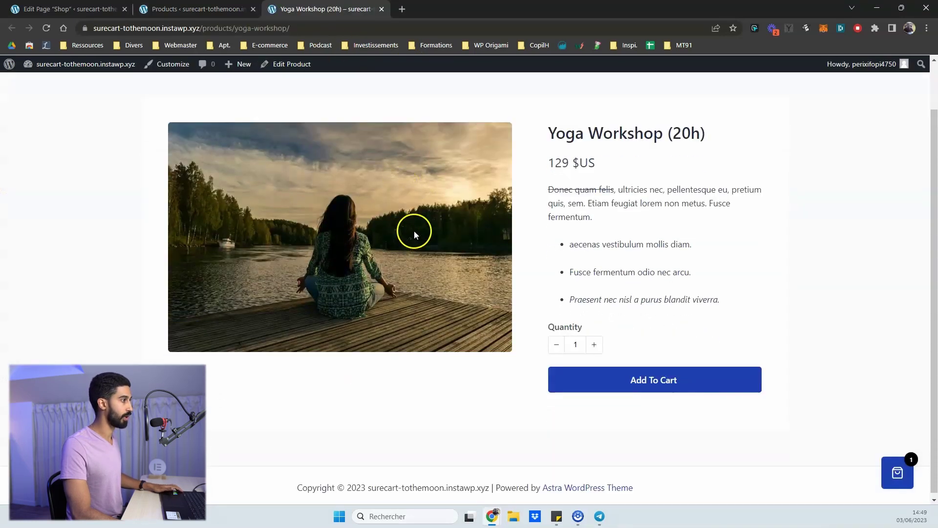
left_click_drag(574, 187, 655, 292)
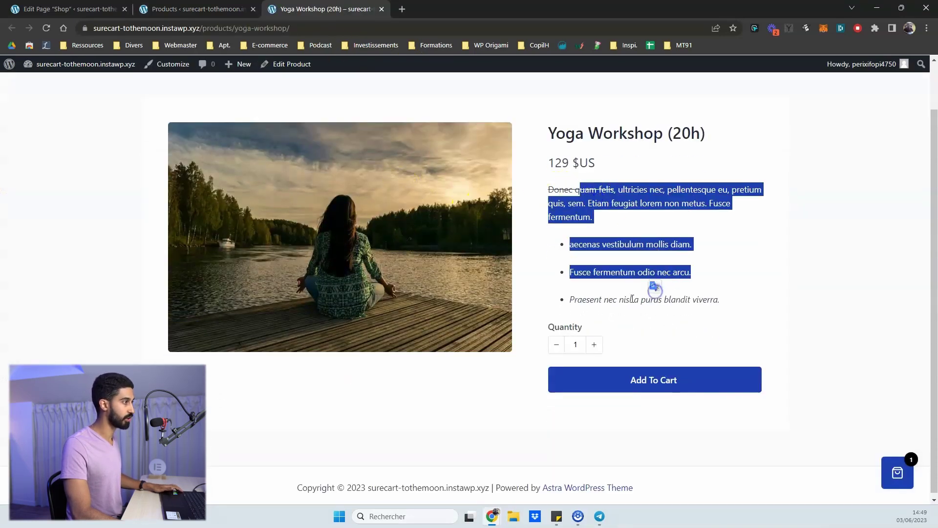
left_click(632, 298)
scroll(301, 219, "up", 1)
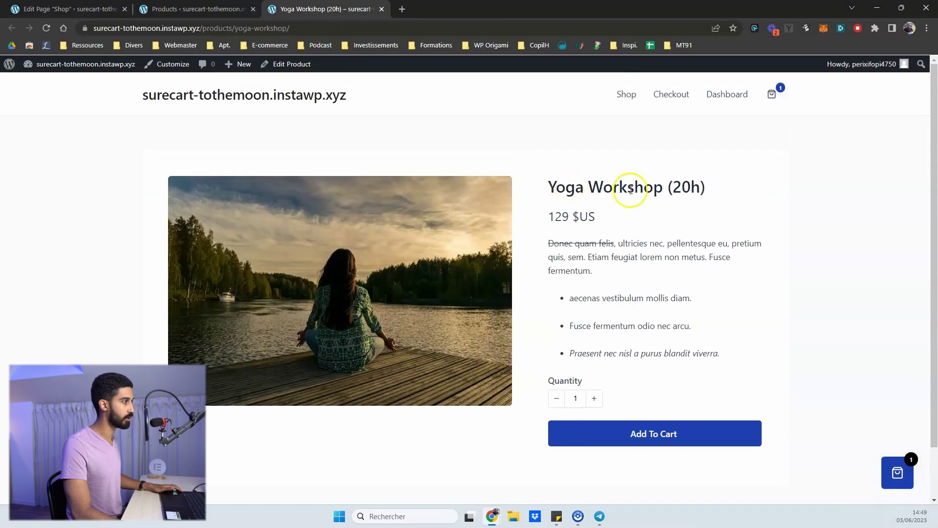
Step: Close the Yoga Workshop tab to return to the Weight loss coaching page
left_click(196, 9)
scroll(238, 279, "down", 4)
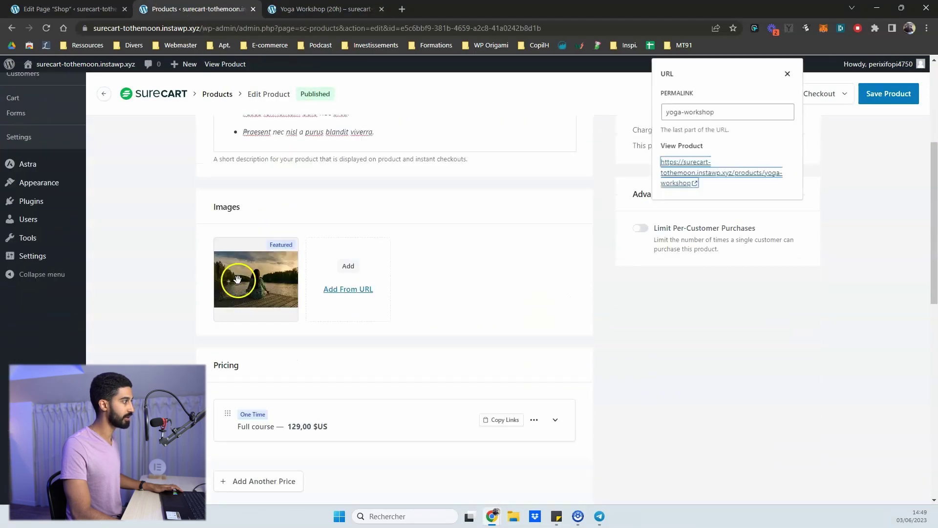
scroll(238, 279, "down", 3)
key("ctrl+Tab")
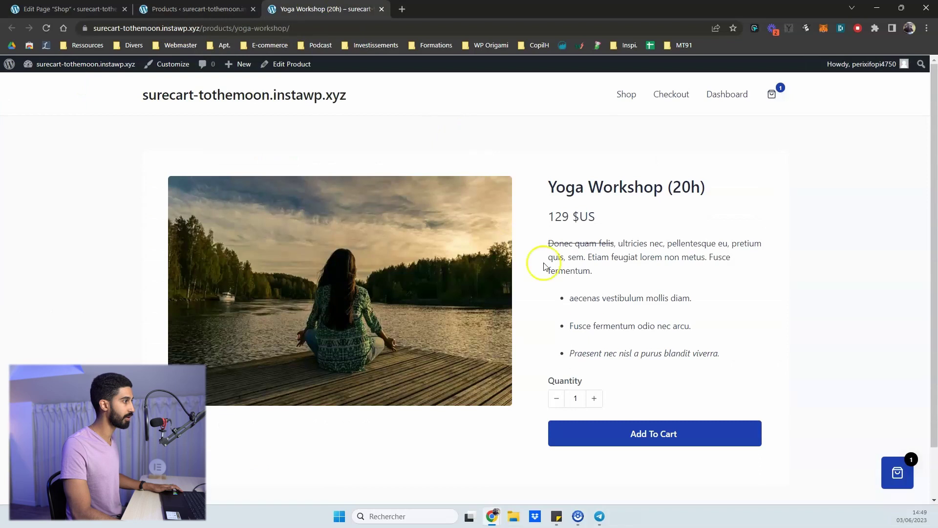
scroll(540, 342, "down", 1)
key("ctrl+w")
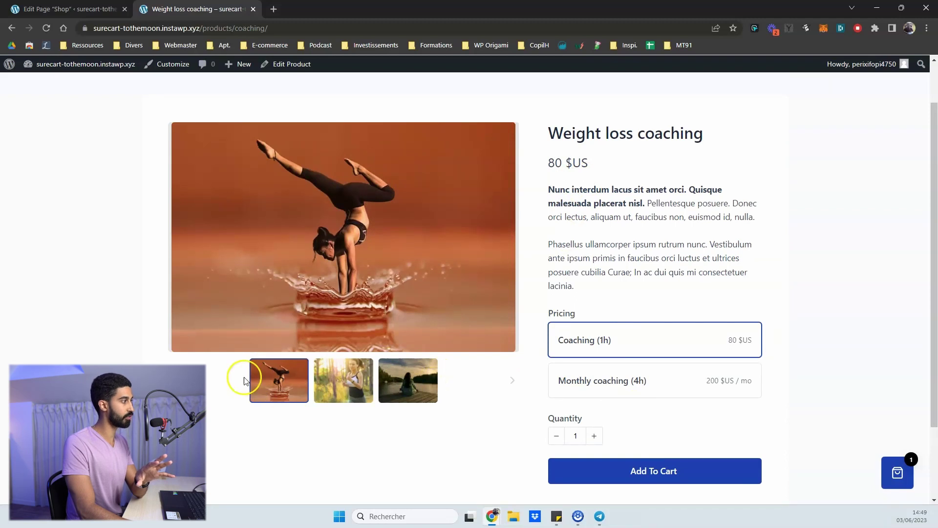
left_click(282, 65)
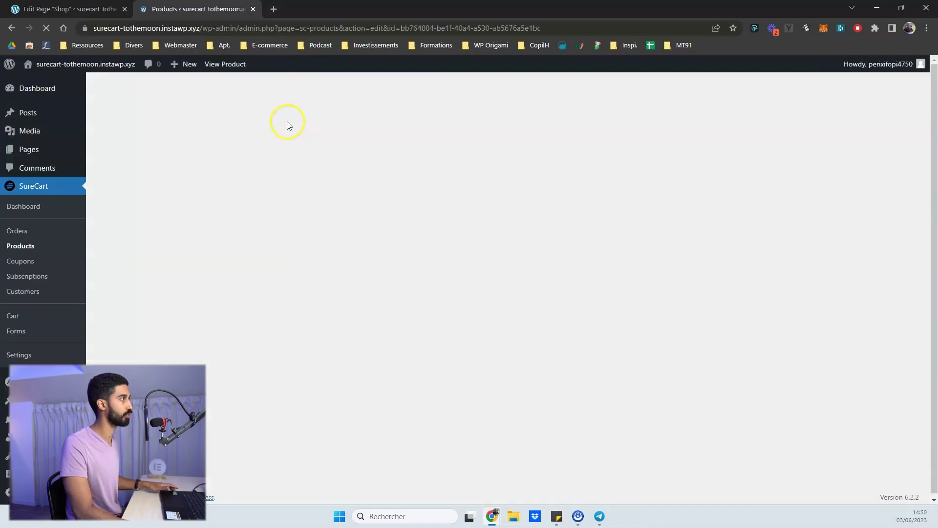
scroll(230, 234, "down", 4)
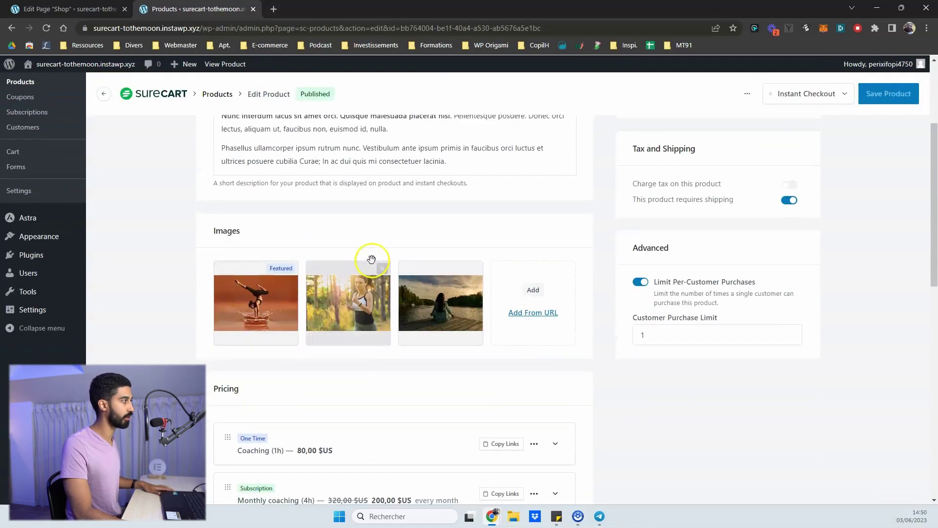
scroll(371, 254, "down", 5)
scroll(349, 346, "up", 2)
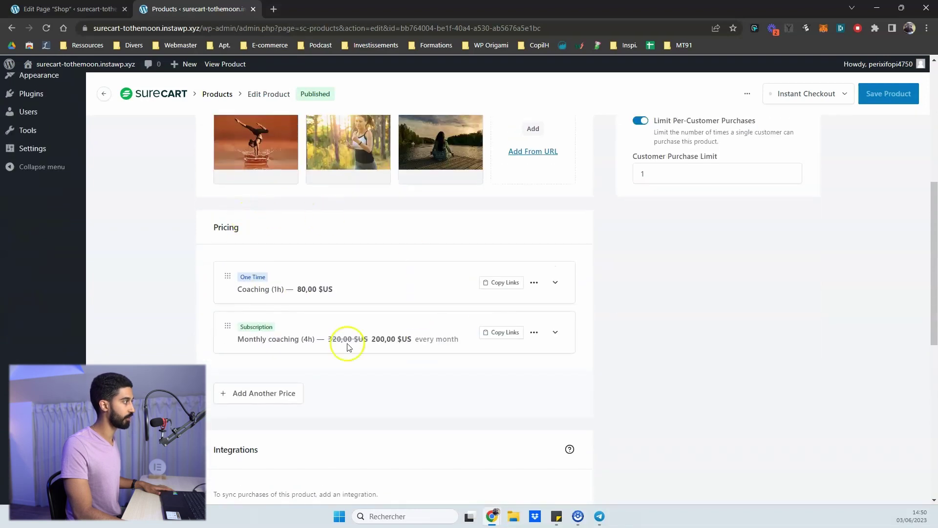
scroll(186, 273, "up", 5)
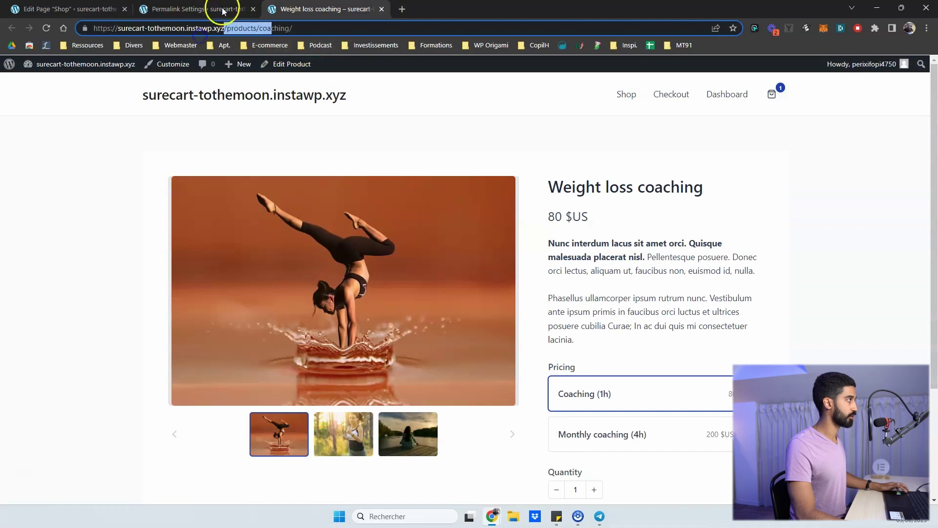
left_click(220, 9)
scroll(116, 299, "down", 1)
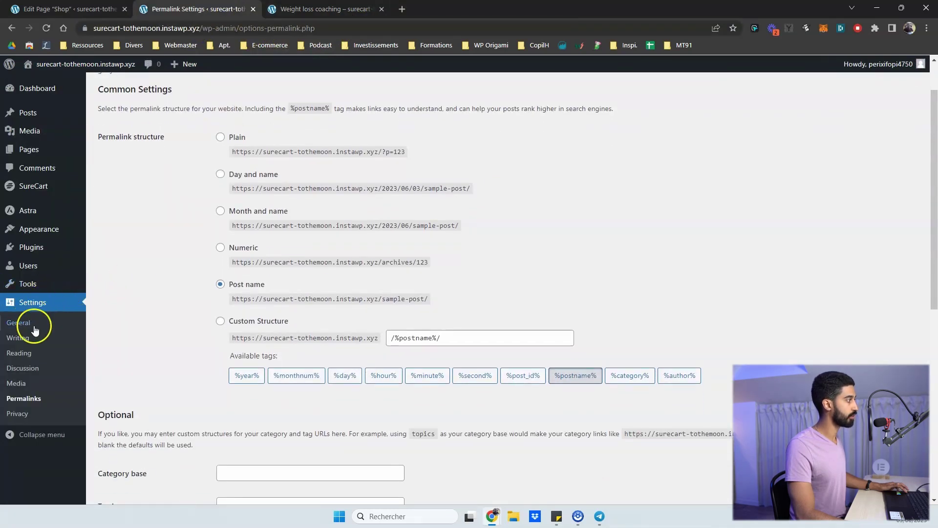
scroll(103, 420, "down", 5)
scroll(123, 226, "down", 3)
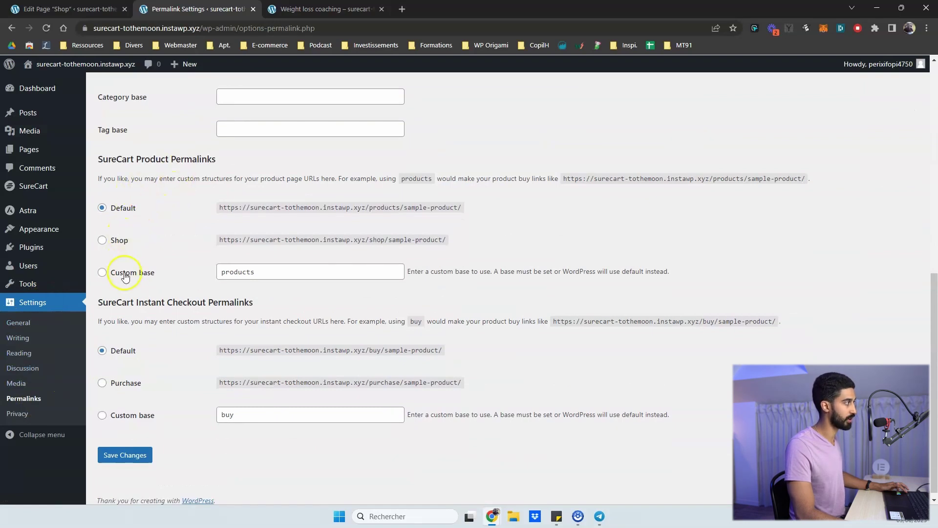
scroll(113, 331, "down", 1)
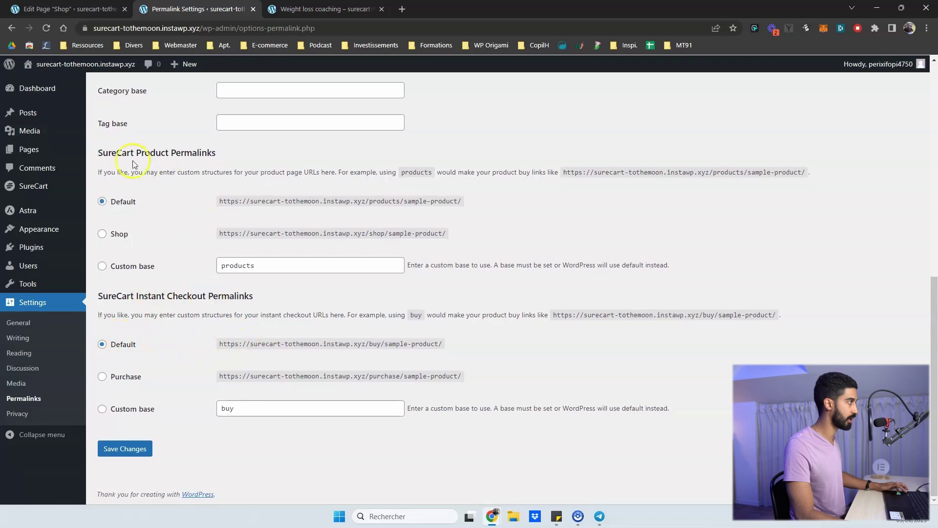
scroll(130, 172, "up", 2)
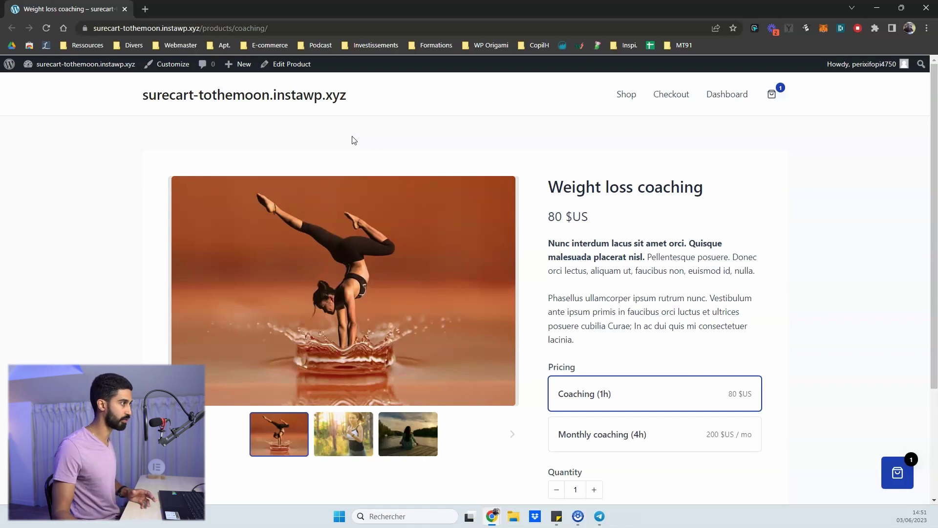
Step: Edit the Weight loss coaching product and open its Product Info template in the site editor
left_click(294, 65)
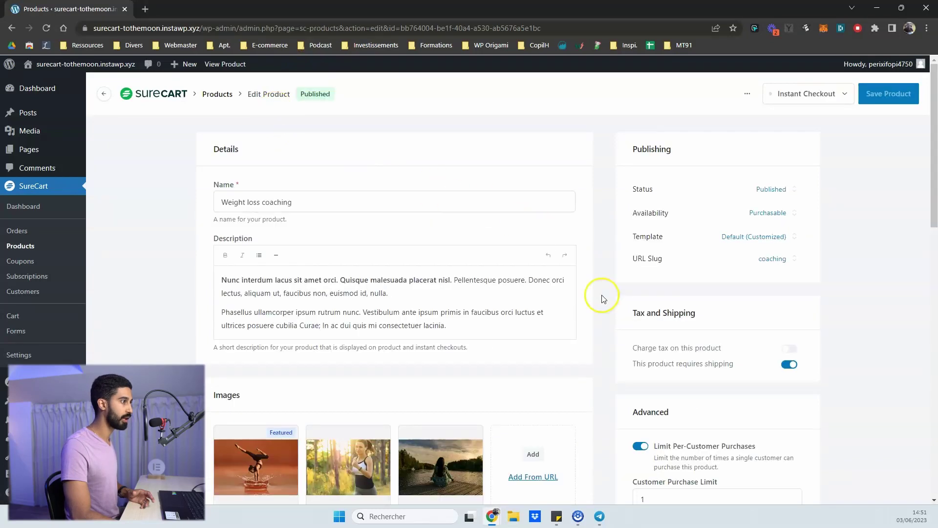
left_click(750, 242)
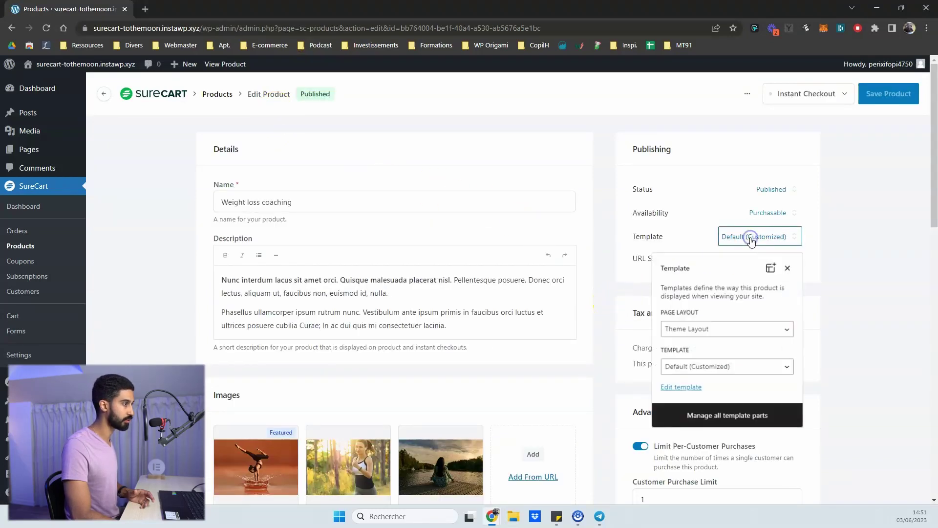
left_click(680, 388)
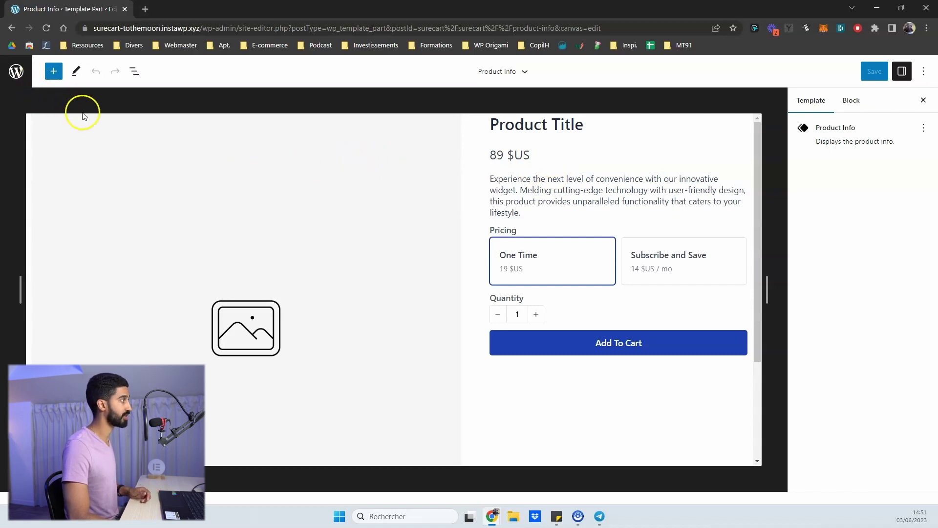
Step: Try moving the Product Description block below pricing choices, then restore its position
left_click(611, 202)
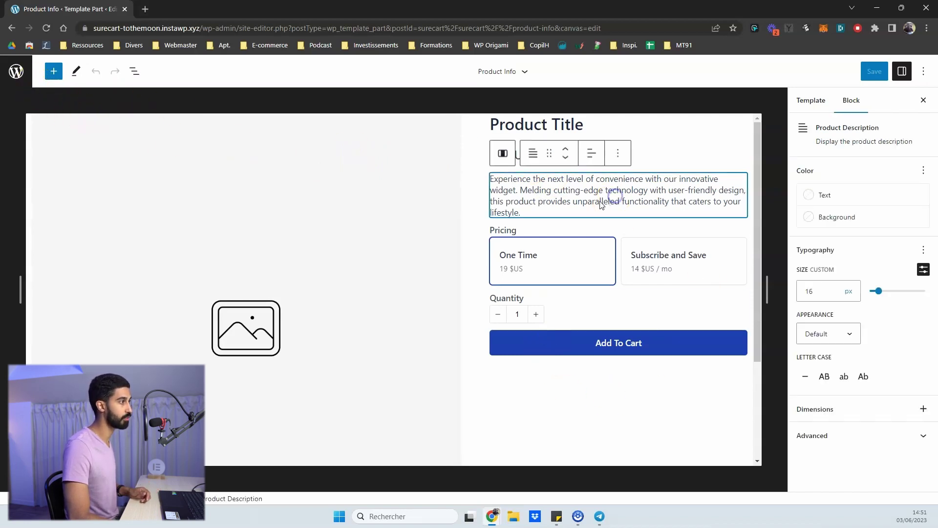
left_click(565, 156)
left_click(565, 149)
left_click(569, 126)
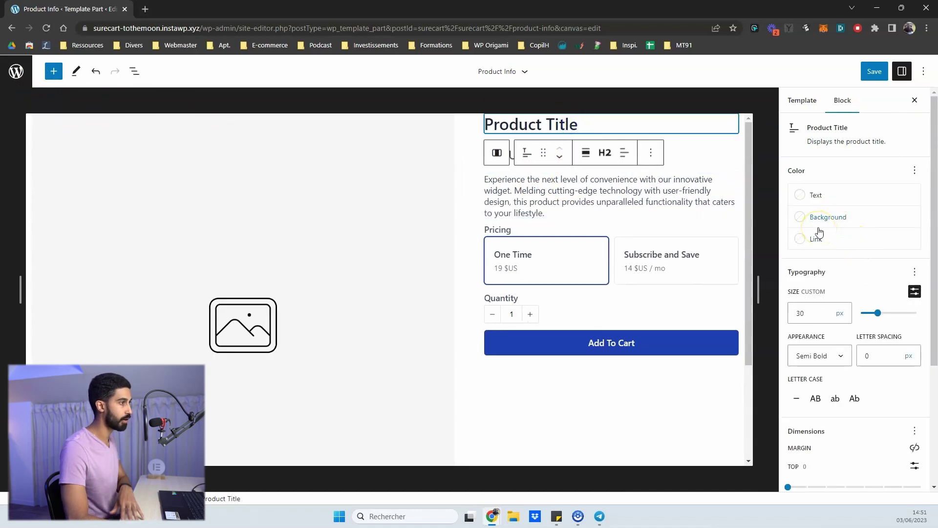
Step: Delete the Product Quantity block from the template
left_click(558, 304)
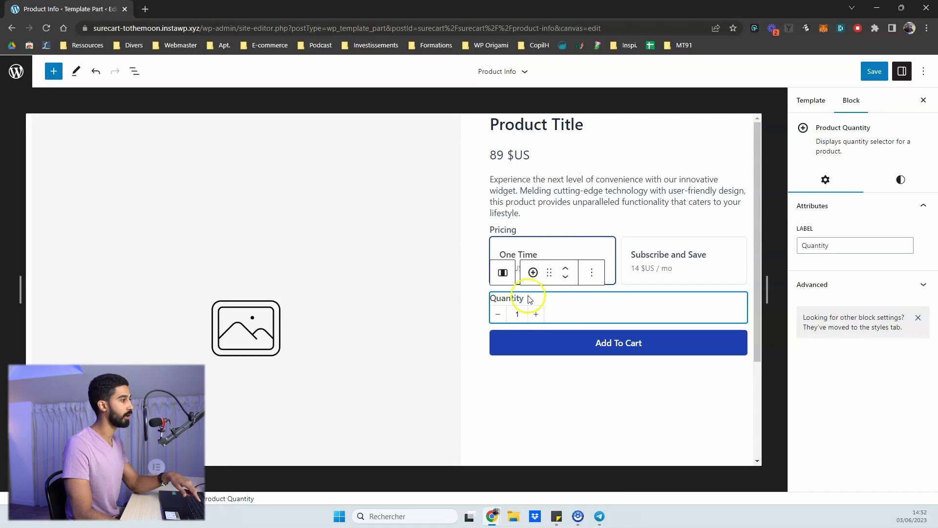
left_click(592, 274)
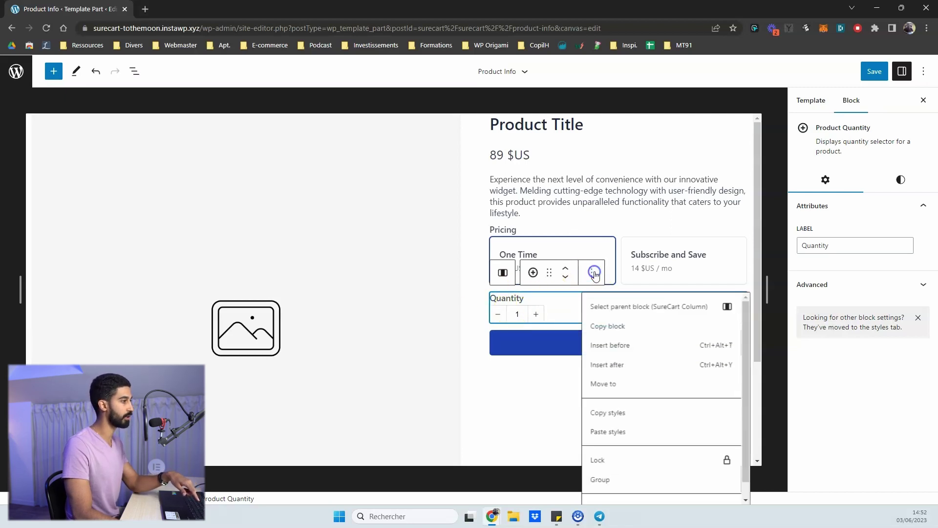
left_click(642, 491)
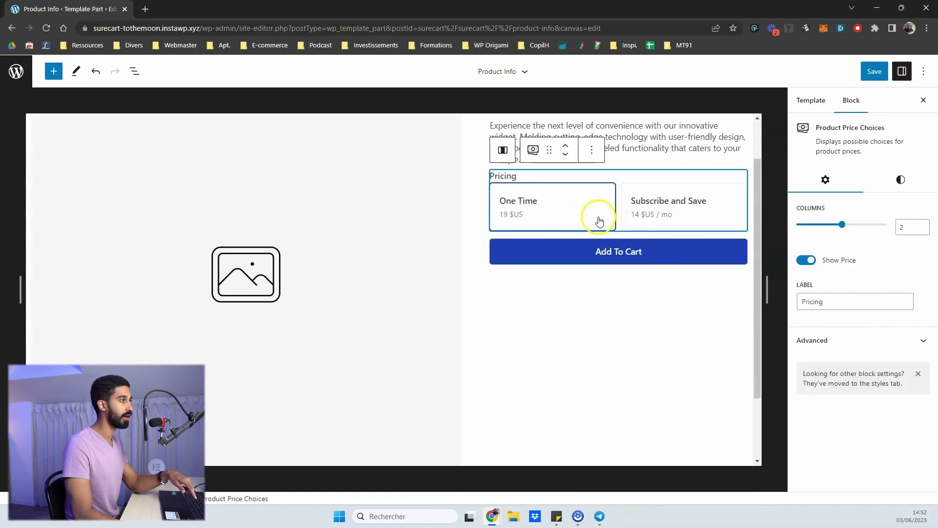
Step: Turn off Show Price on the Product Price Choices and set Columns to 1
left_click(809, 263)
left_click(806, 262)
left_click(807, 263)
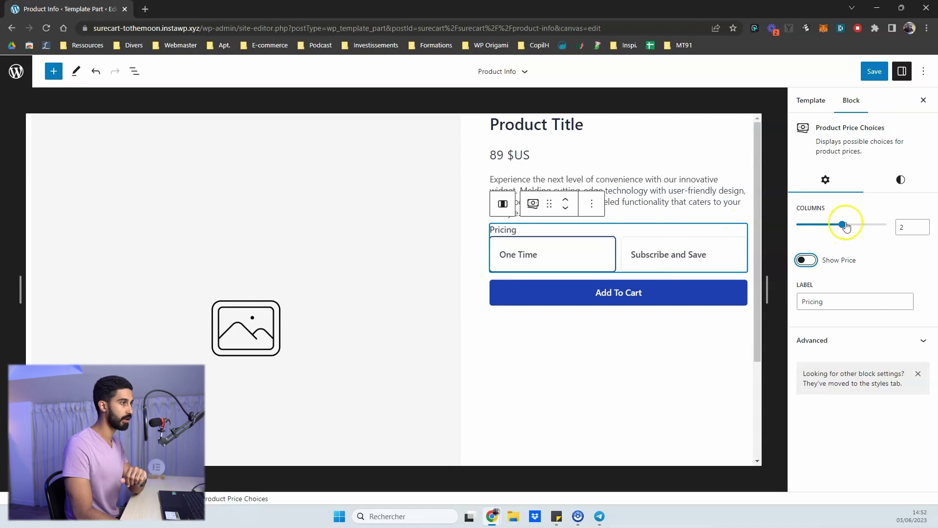
mouse_move(844, 225)
left_mouse_down()
mouse_move(814, 224)
mouse_move(881, 219)
mouse_move(806, 222)
mouse_move(838, 226)
left_mouse_up()
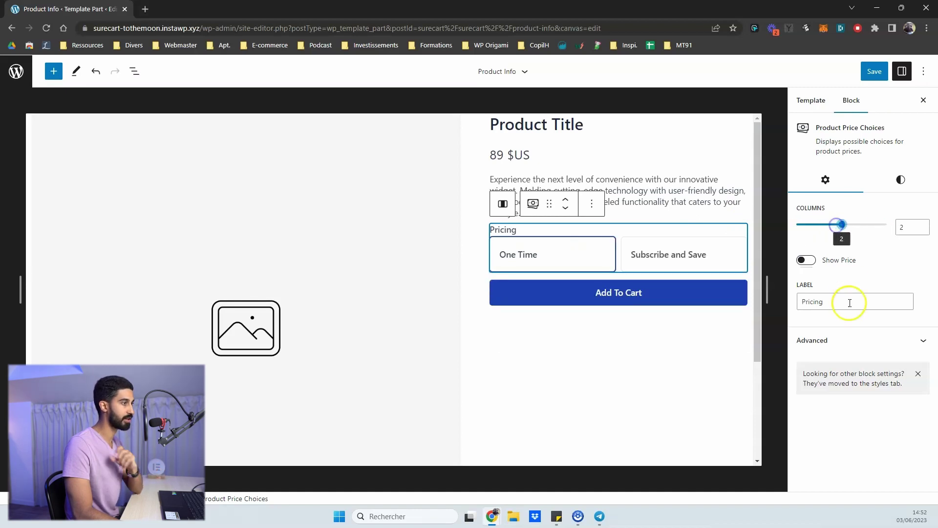
Step: Select the product image gallery block and view its style options
scroll(371, 246, "down", 3)
left_click(317, 271)
scroll(317, 270, "up", 3)
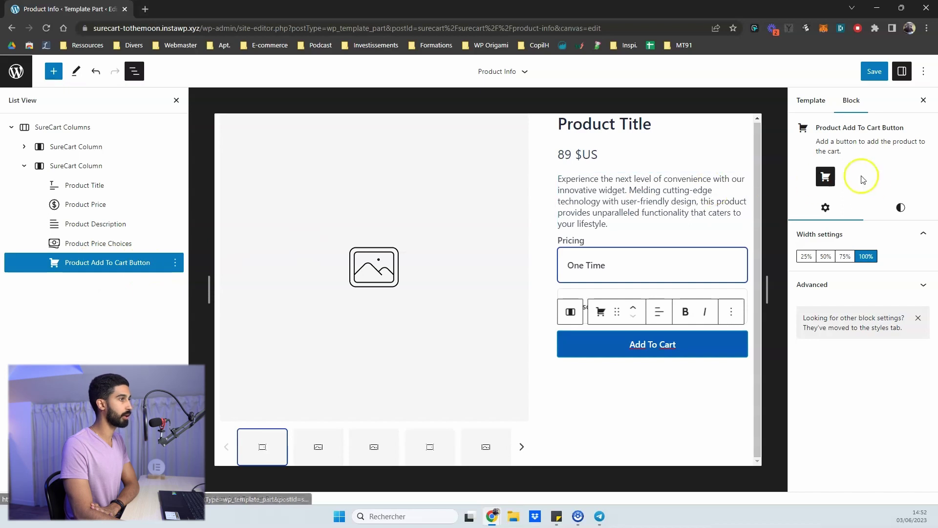
left_click(900, 207)
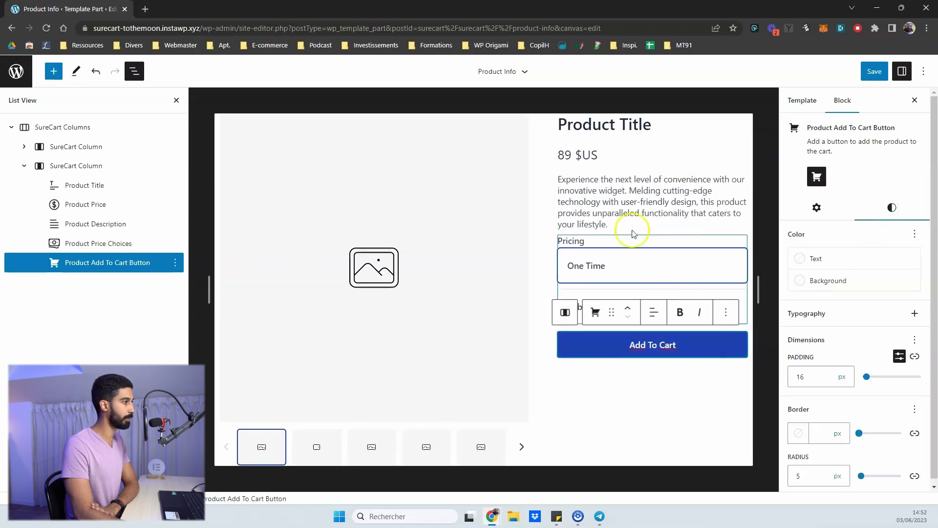
Step: Set the Product Add To Cart Button's border radius to 50 for a pill shape
left_click(548, 184)
left_click(117, 264)
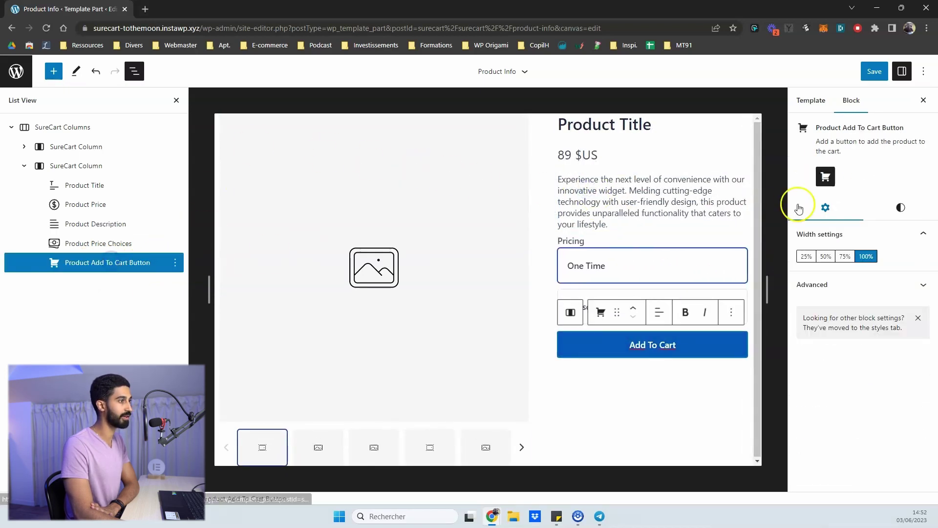
left_click(900, 207)
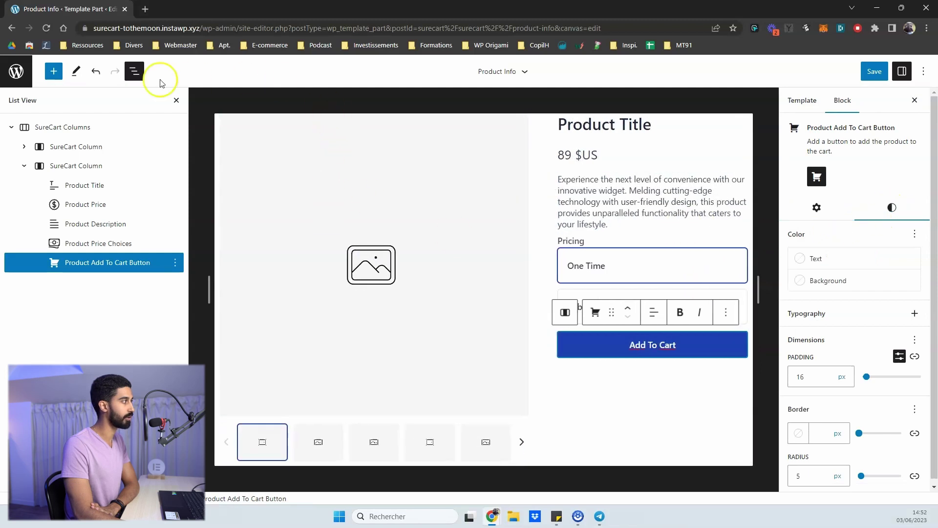
left_click(134, 71)
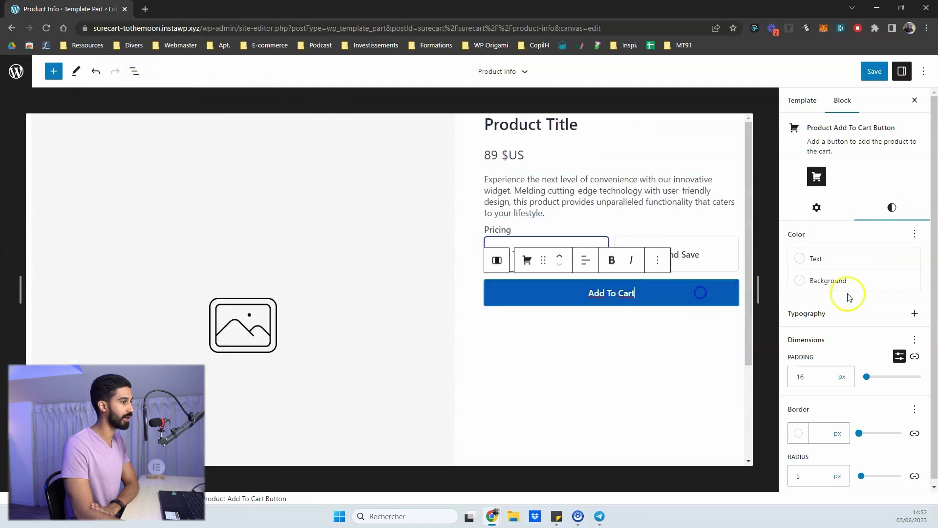
scroll(848, 296, "down", 1)
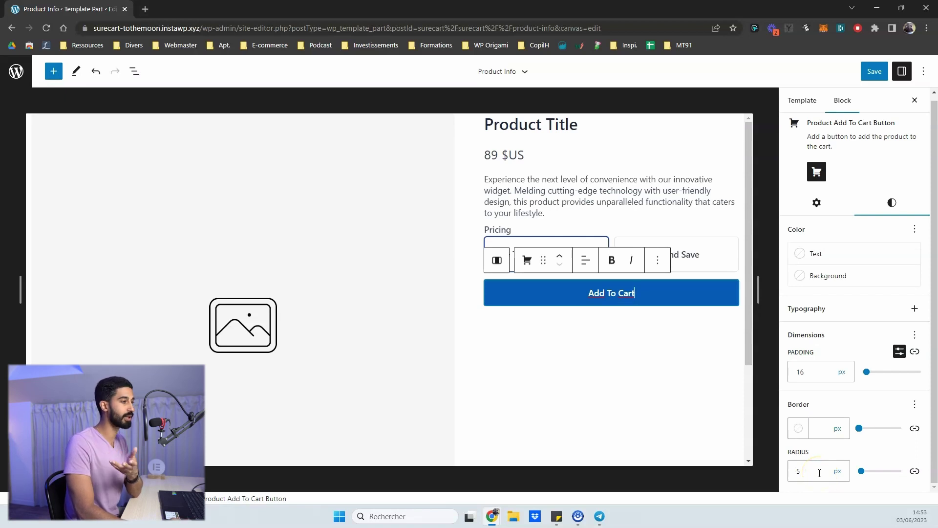
left_click(797, 471)
double_click(797, 472)
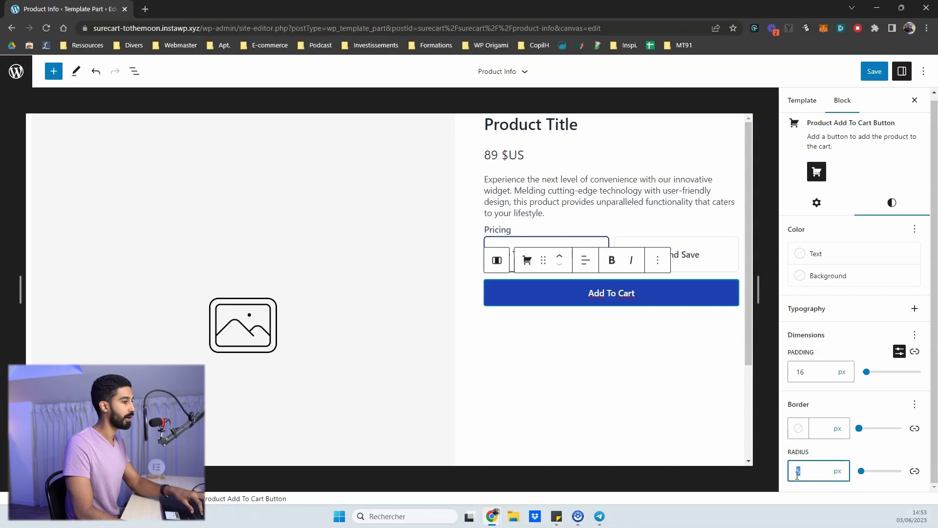
type("50")
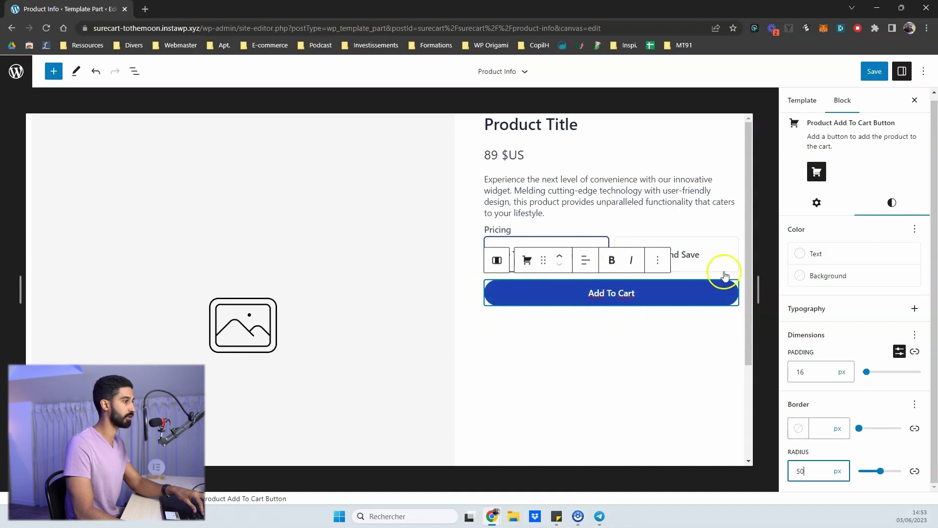
scroll(782, 347, "up", 1)
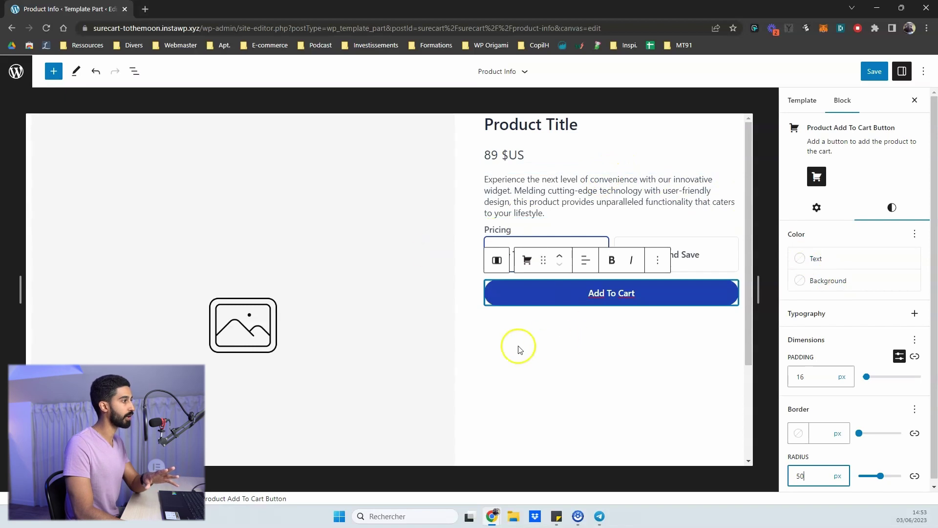
scroll(489, 356, "down", 3)
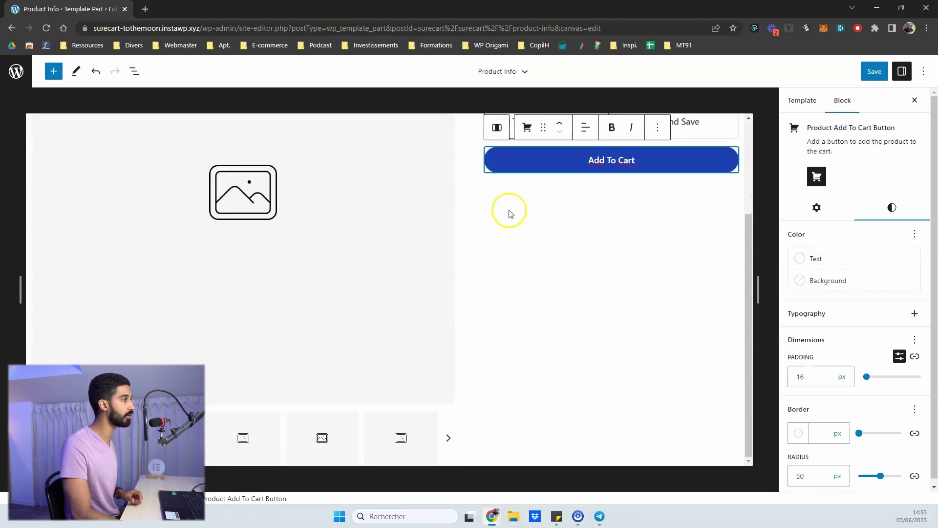
scroll(509, 211, "up", 3)
Step: Insert an empty paragraph block below Add To Cart in the right-hand product column
left_click(134, 71)
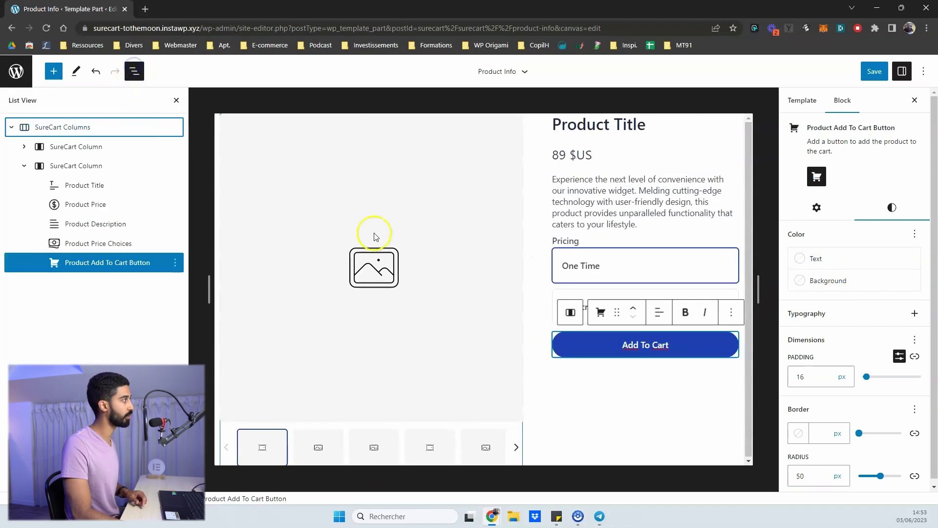
left_click(374, 230)
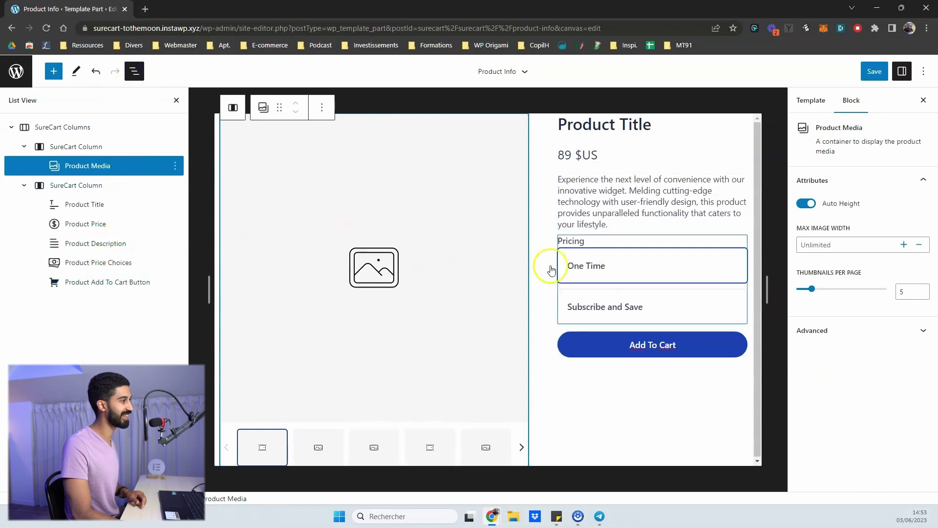
left_click(58, 186)
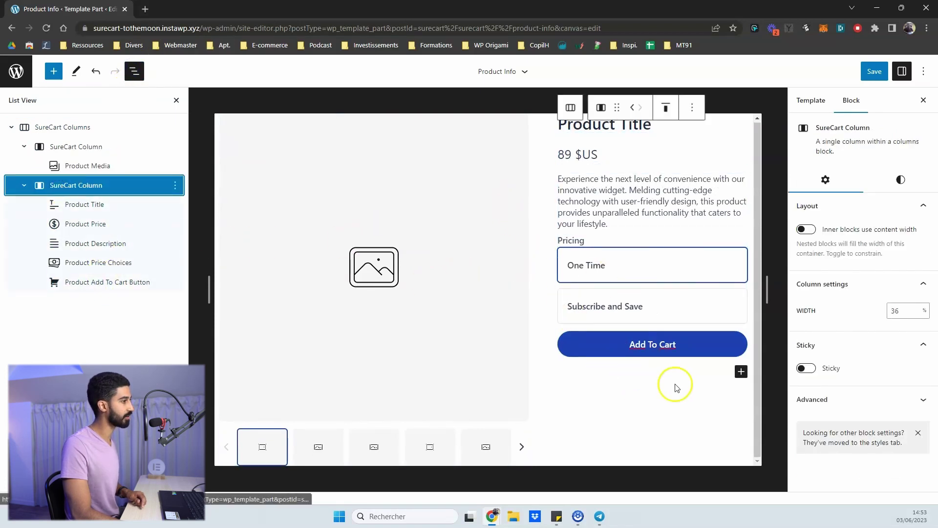
left_click(741, 372)
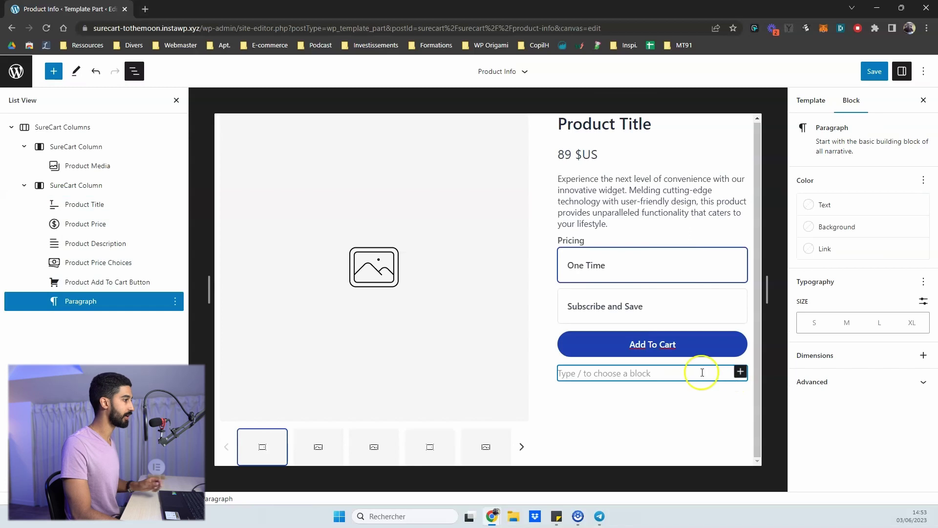
Step: Paste two lorem-ipsum paragraphs into it and save the Product Info template
left_click(794, 39)
left_click(755, 84)
left_click(582, 373)
key("ctrl+v")
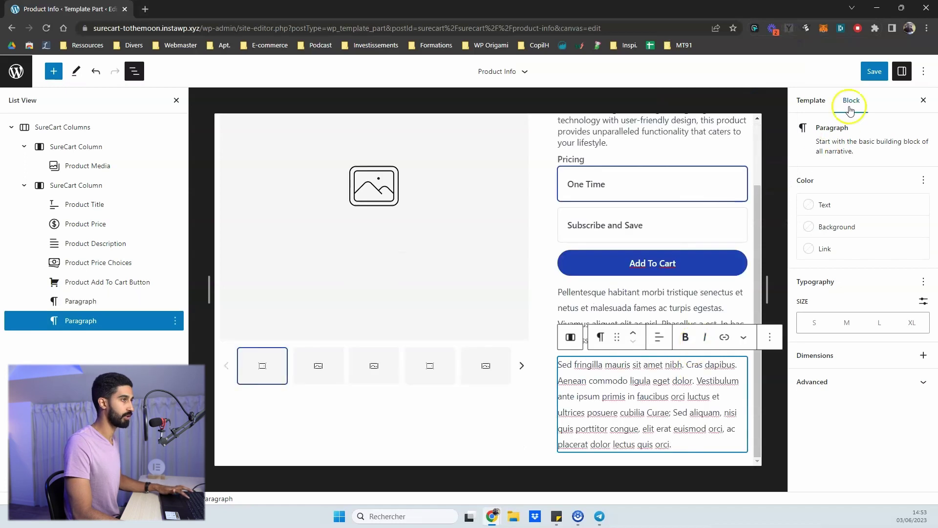
left_click(874, 71)
left_click(836, 75)
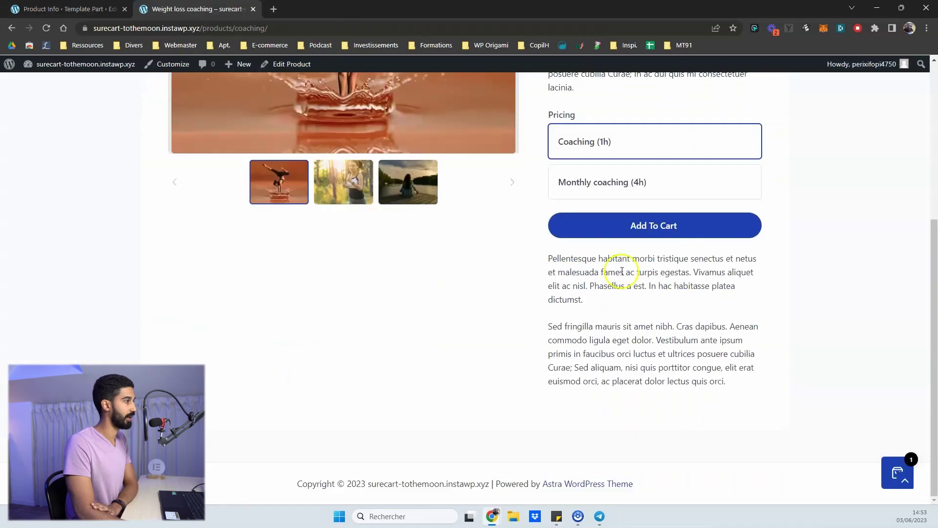
Step: Go back to the shop and open the Yoga Workshop (20h) page to check the new paragraphs
scroll(601, 298, "up", 4)
scroll(566, 205, "down", 1)
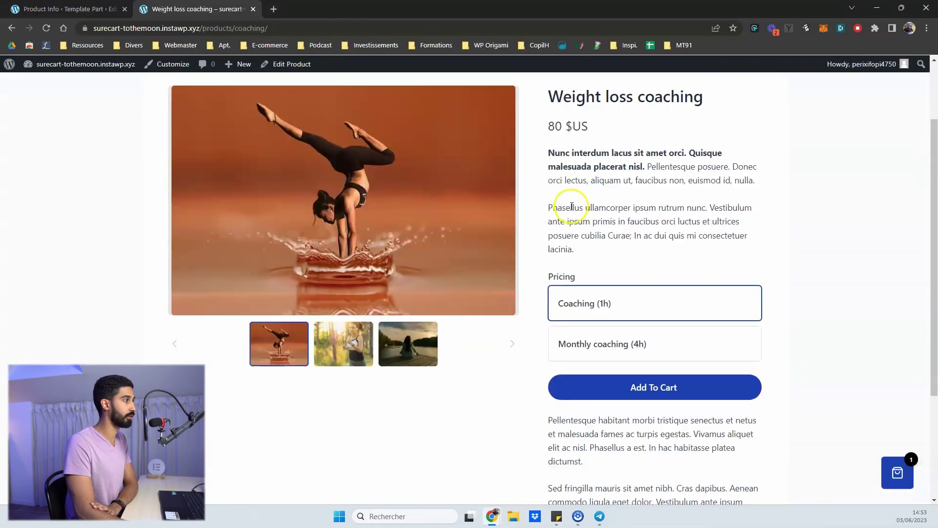
key("alt+Left")
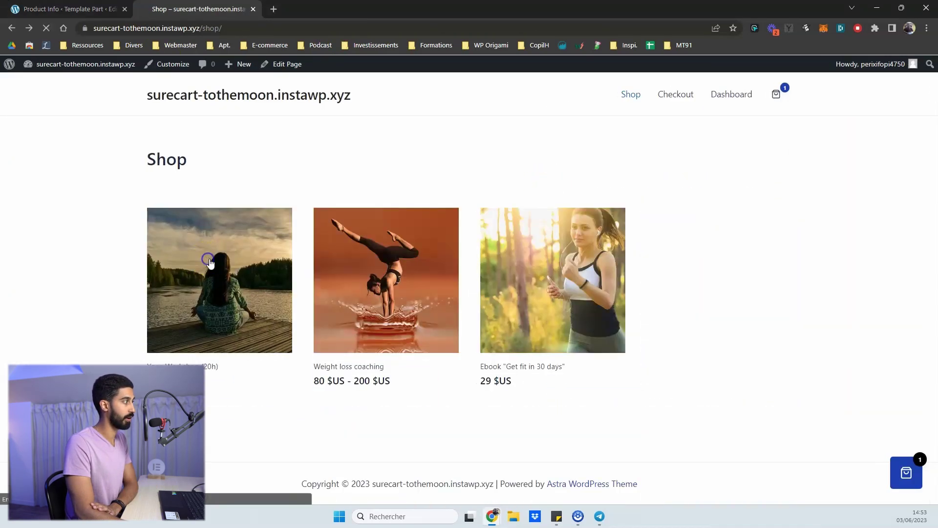
left_click(208, 262)
scroll(486, 288, "down", 2)
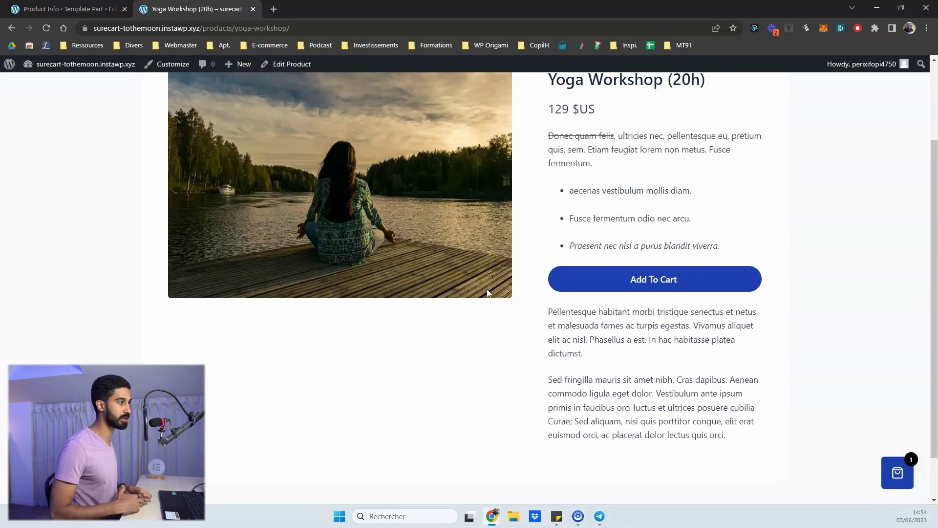
scroll(471, 288, "up", 3)
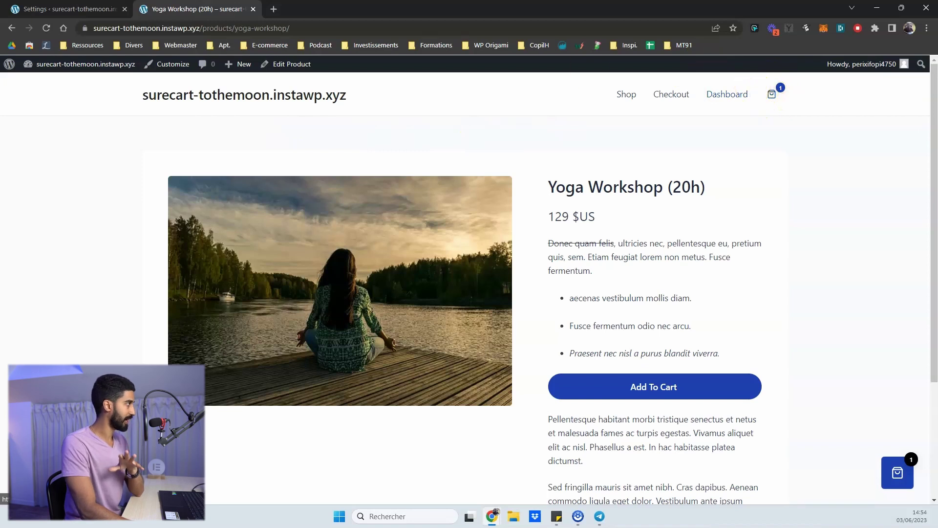
Step: Scroll to the Cart section of SureCart Settings and keep Both as the cart icon type
left_click(30, 6)
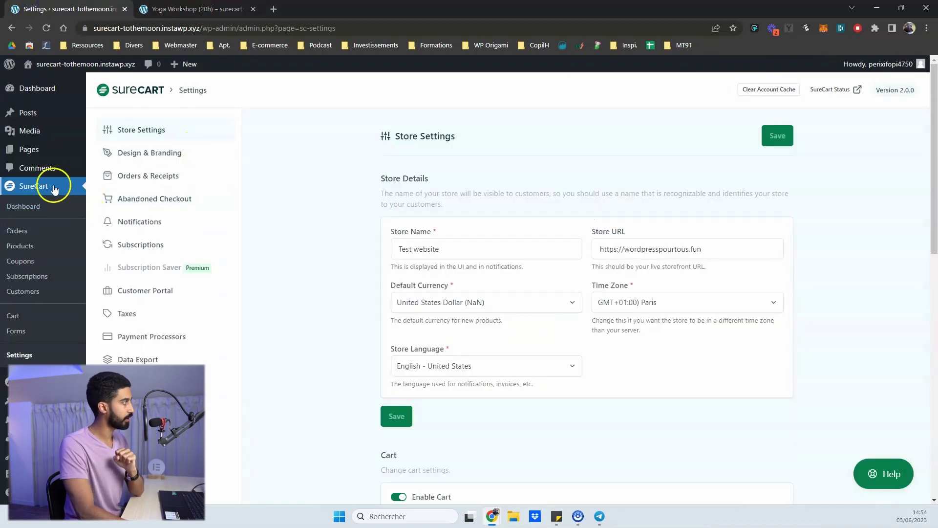
scroll(294, 317, "down", 5)
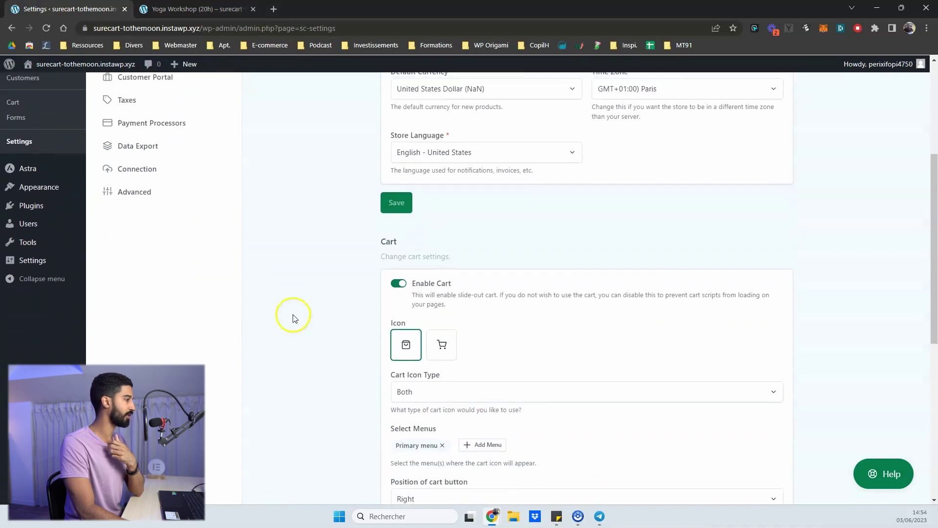
scroll(293, 314, "down", 1)
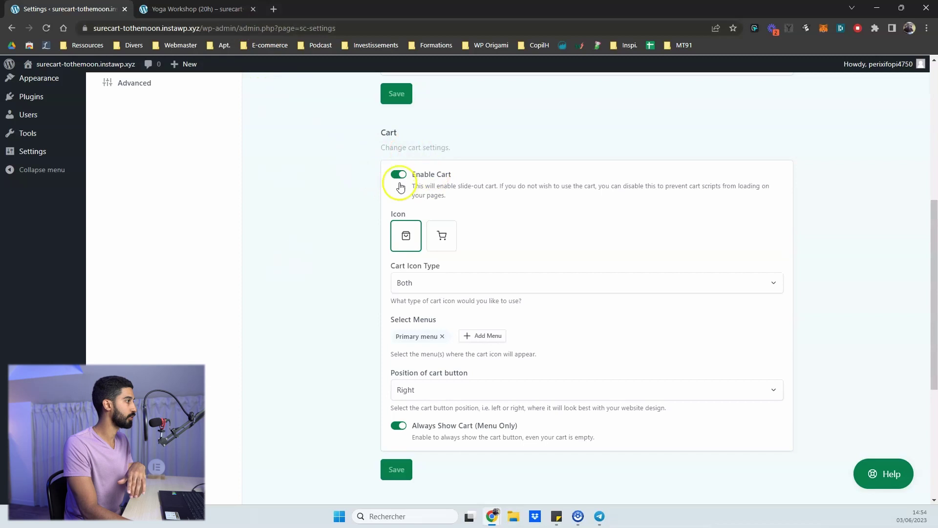
left_click(421, 289)
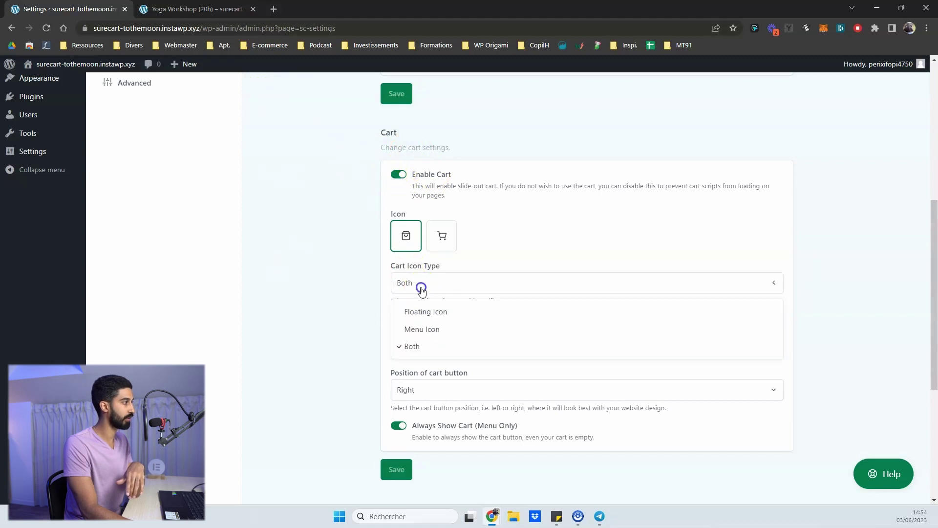
left_click(373, 259)
left_click(408, 235)
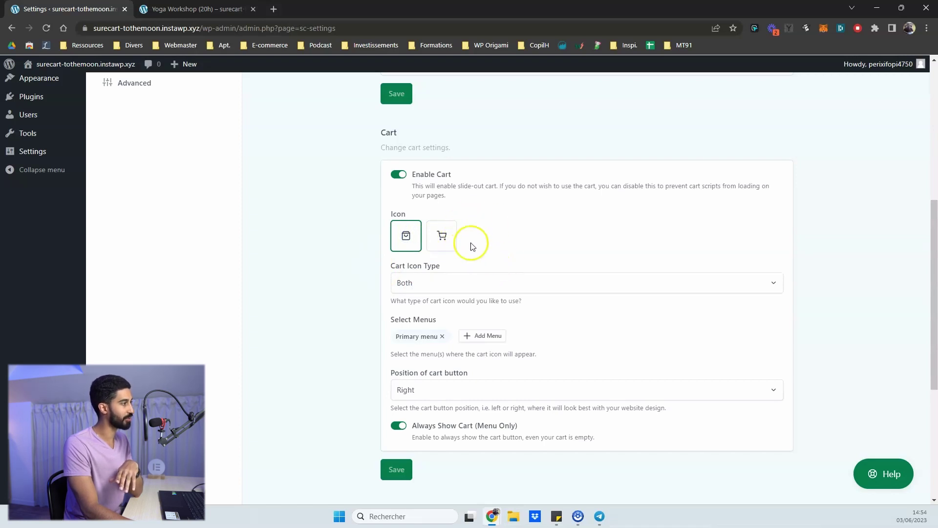
Step: Recheck the icon type list against the live product page's cart, leaving it unchanged
left_click(429, 276)
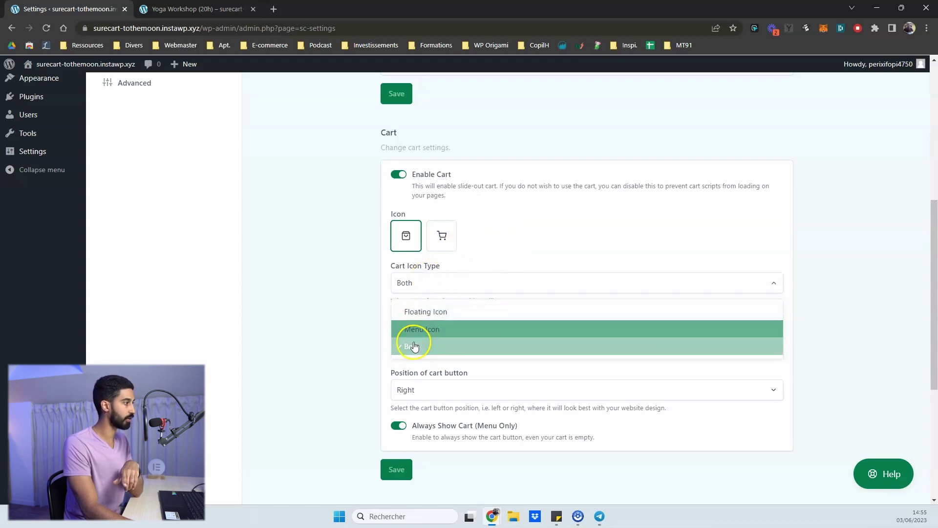
key("ctrl+Tab")
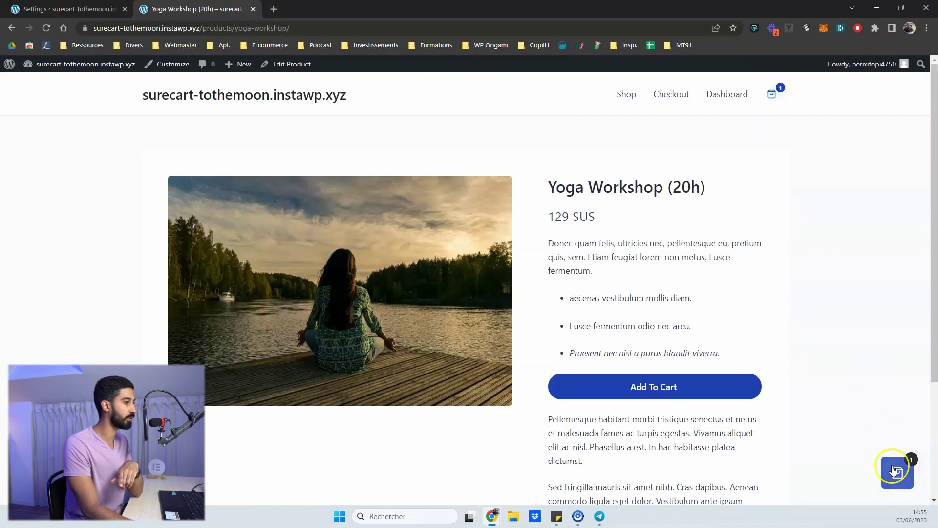
key("ctrl+Tab")
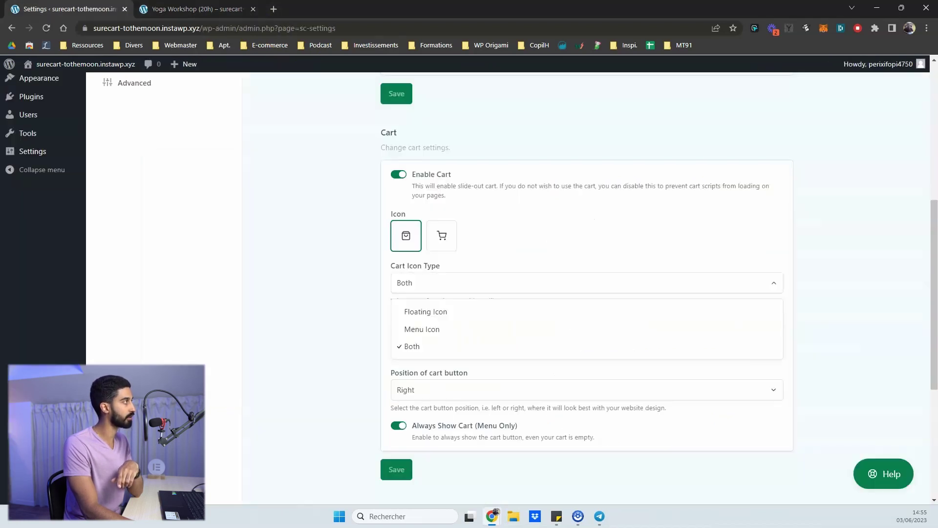
left_click(383, 265)
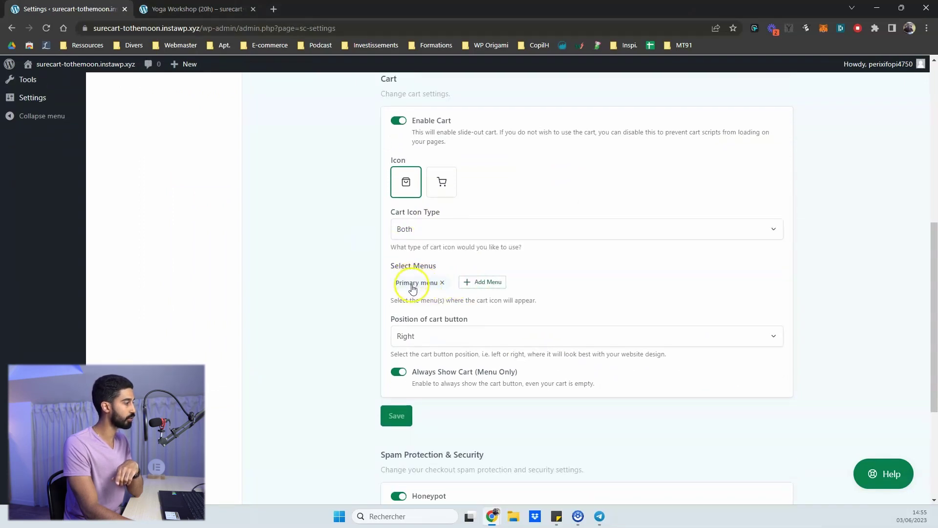
key("ctrl+Tab")
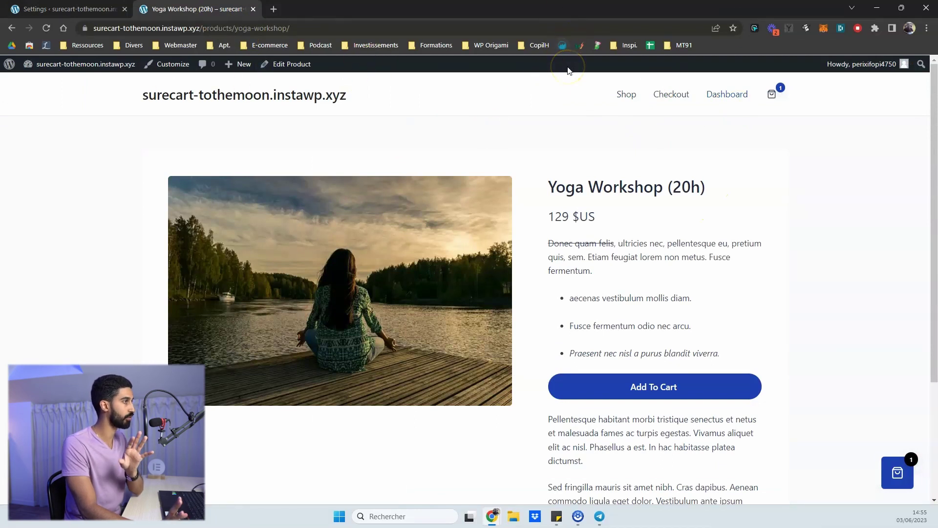
key("ctrl+Tab")
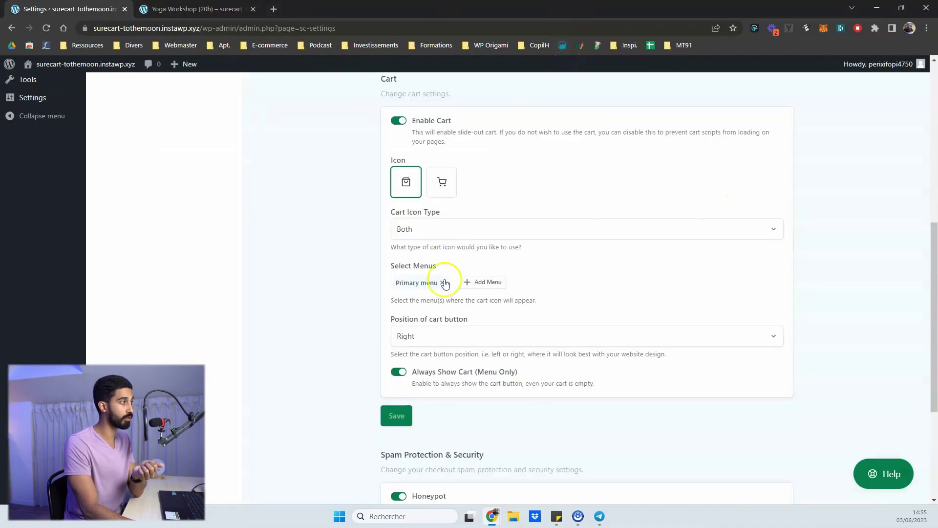
Step: Keep the Primary menu for the cart icon and the cart button position on Right
left_click(468, 282)
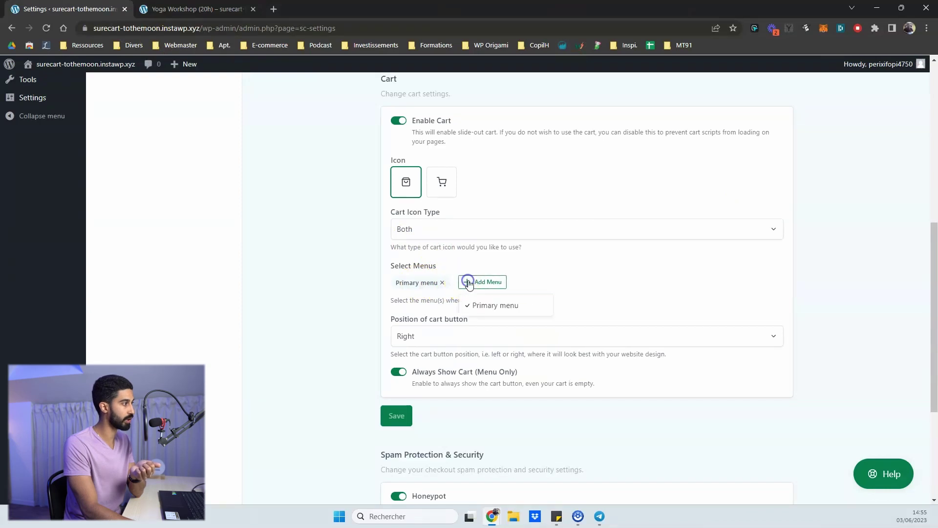
left_click(394, 300)
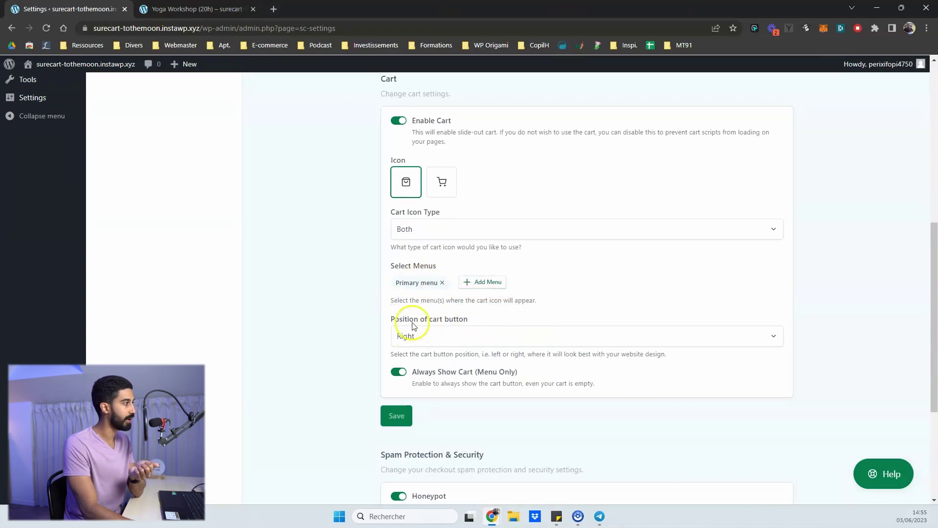
left_click(453, 326)
left_click(417, 365)
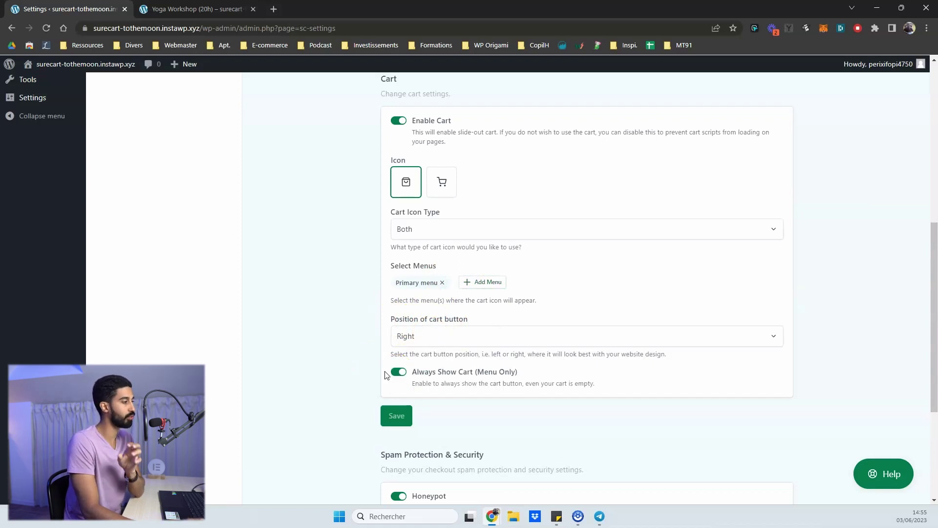
scroll(269, 172, "up", 1)
key("ctrl+Tab")
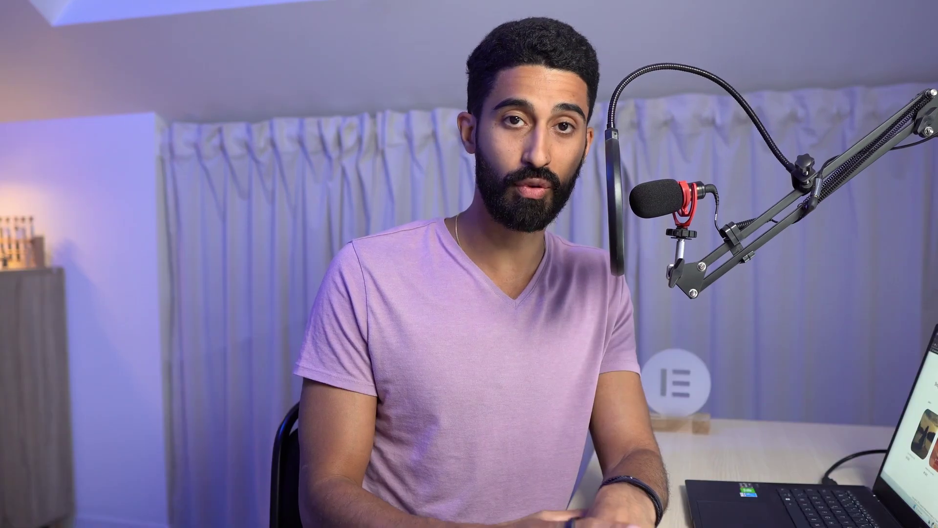
scroll(772, 268, "down", 10)
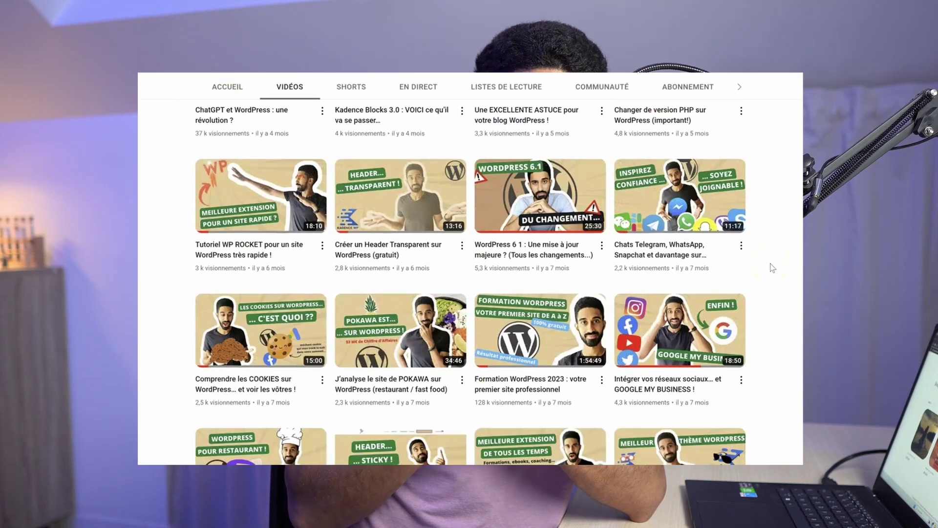
scroll(771, 267, "down", 5)
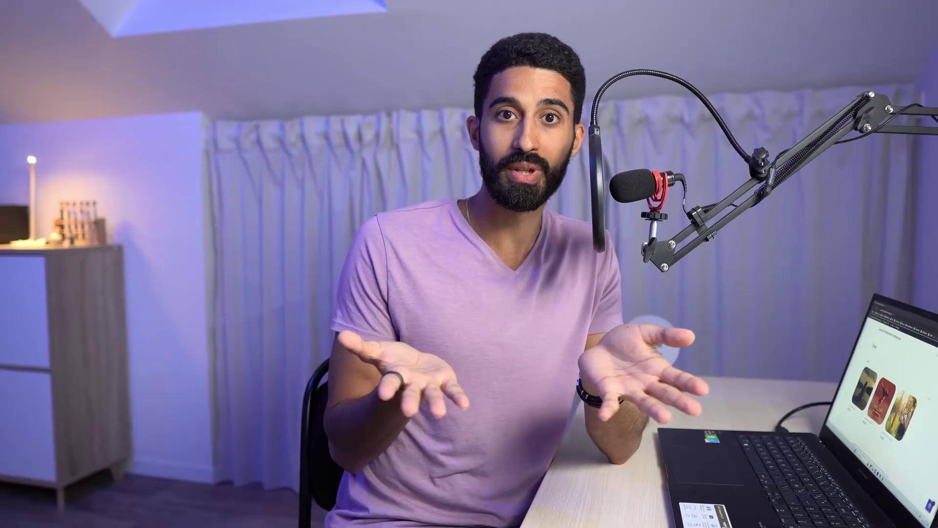